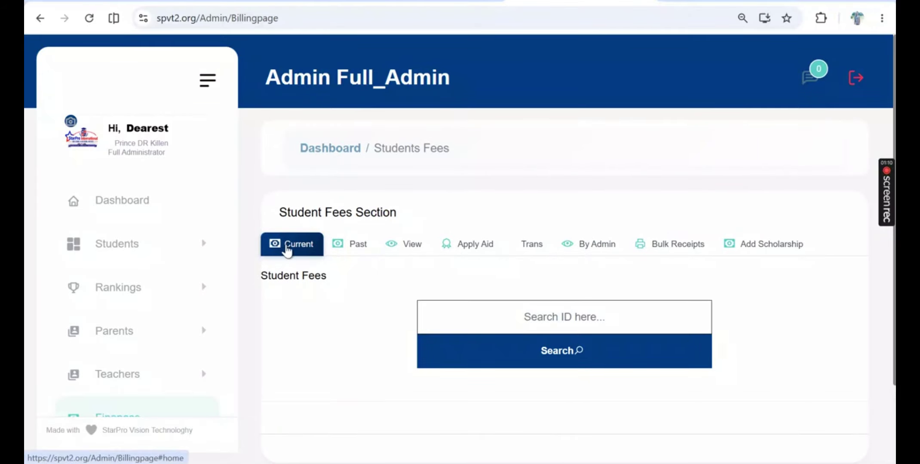
Search the current student fees using the first suggested student ID and review the student's fee summary and payment form.
scroll(287, 249, down, 3)
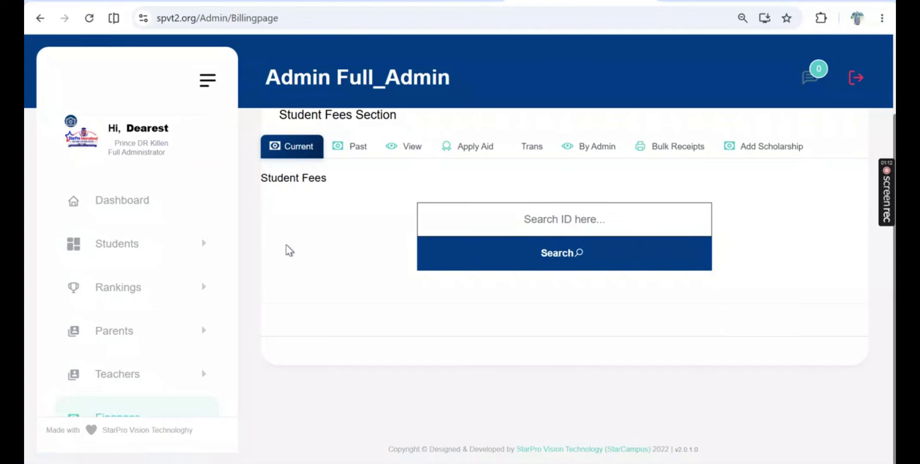
click(535, 240)
click(537, 219)
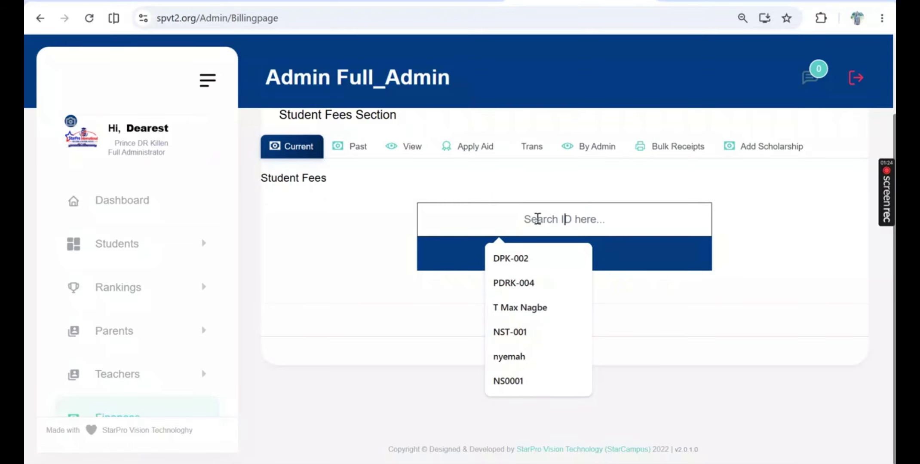
click(513, 258)
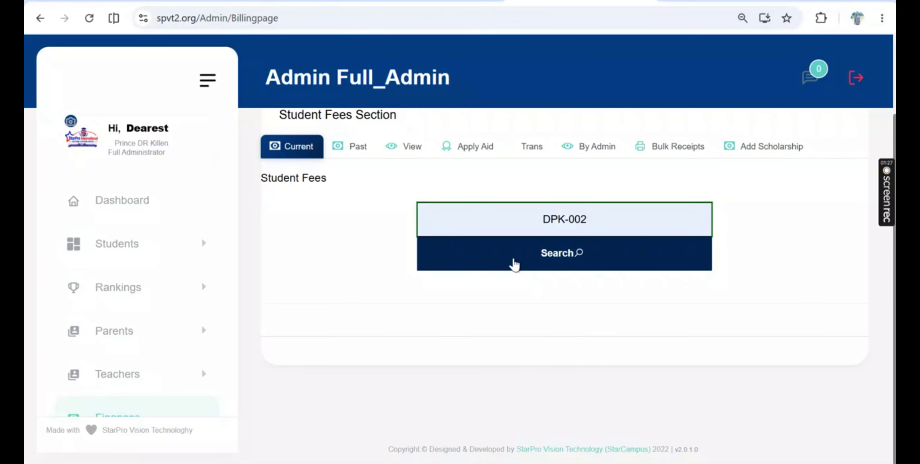
click(514, 263)
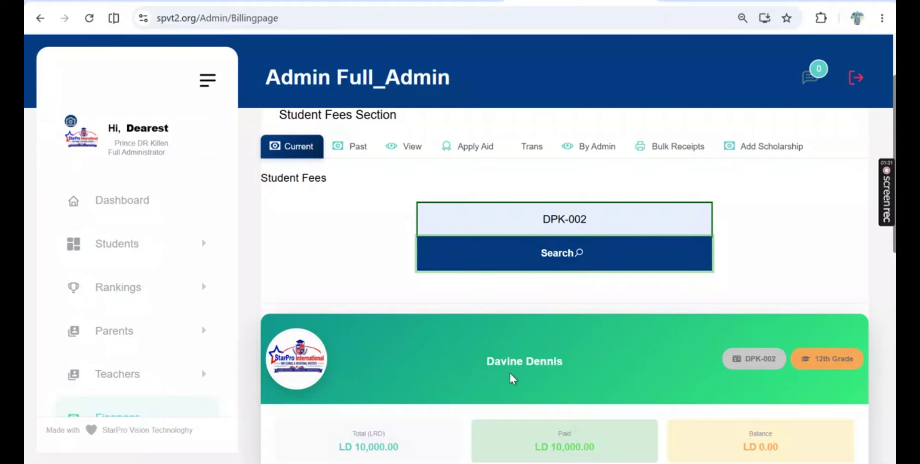
scroll(511, 378, down, 1)
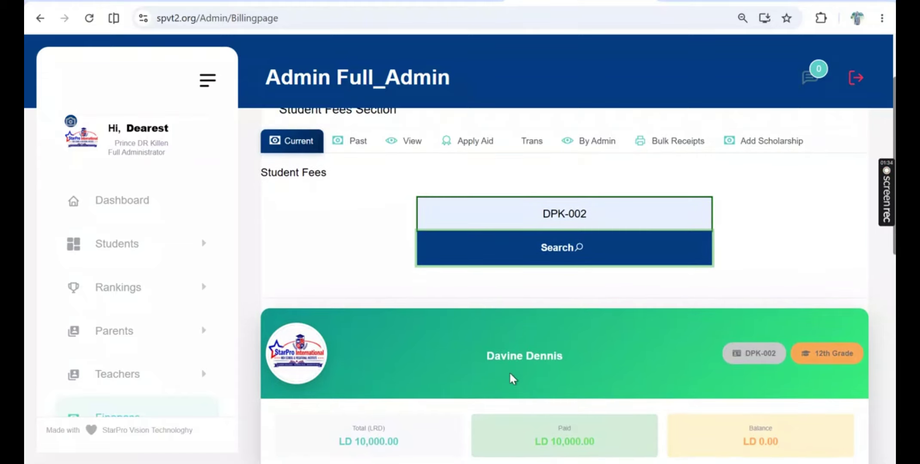
scroll(522, 378, down, 4)
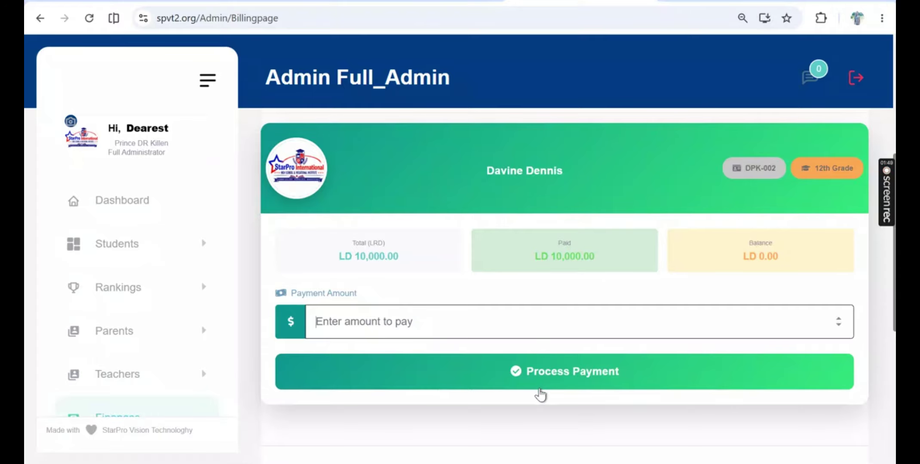
scroll(585, 304, down, 7)
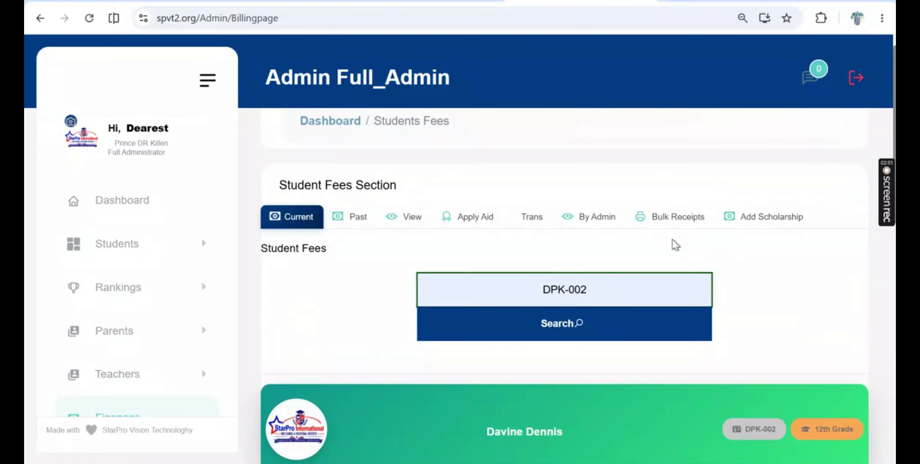
Open the past year fees and set the academy year to 2025/2026 (Past) and the class to 12th Grade.
click(358, 220)
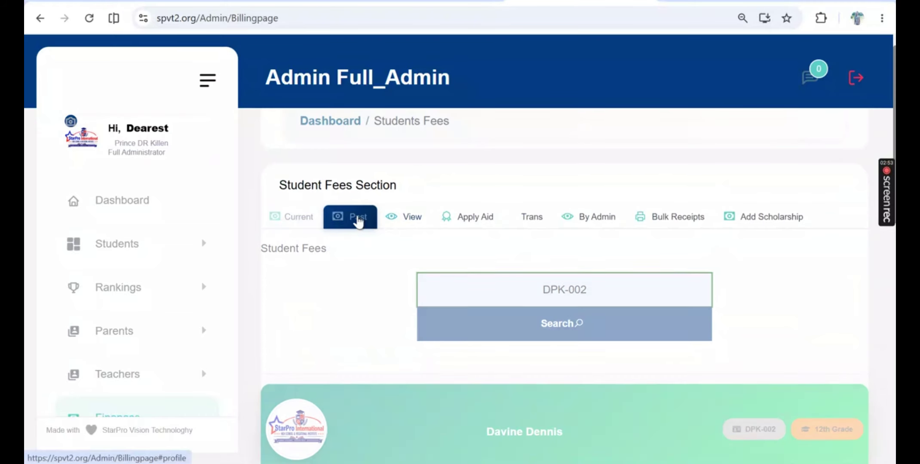
click(397, 332)
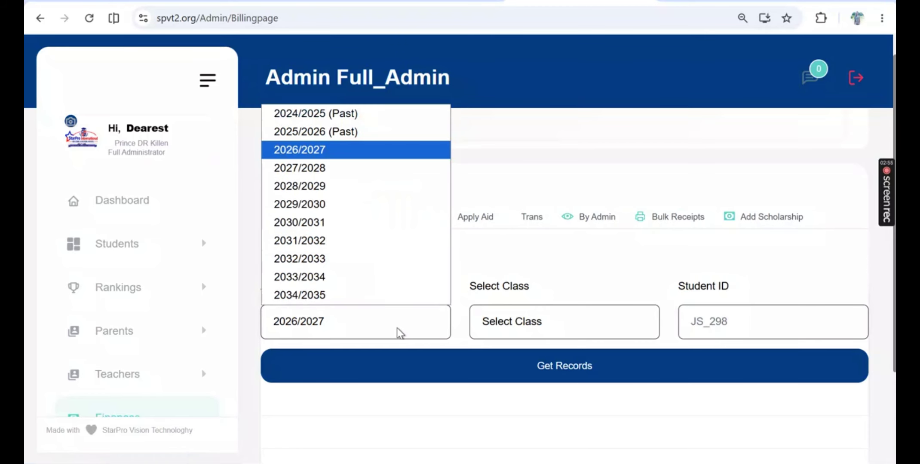
click(332, 137)
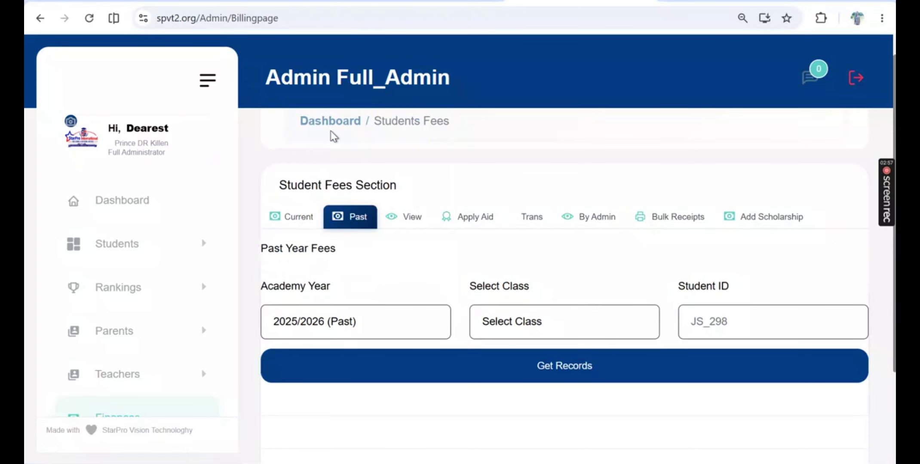
click(594, 333)
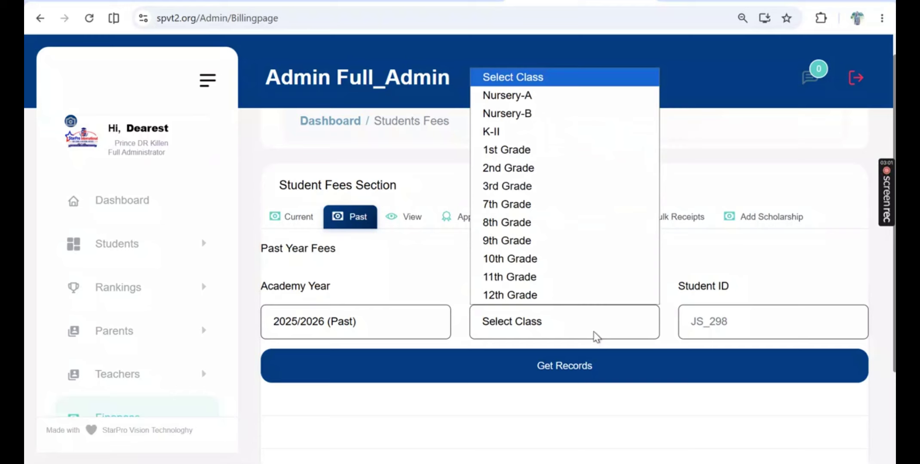
click(557, 300)
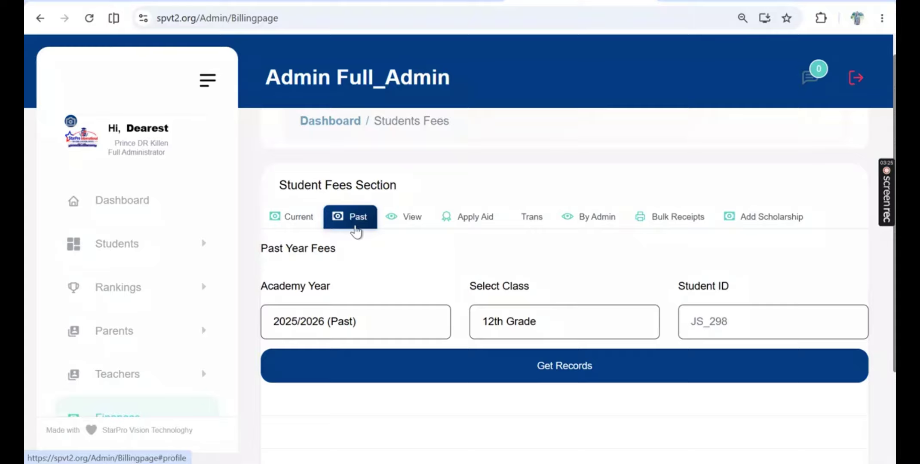
View the 2026/2027 financial records for the 10th Grade.
click(409, 222)
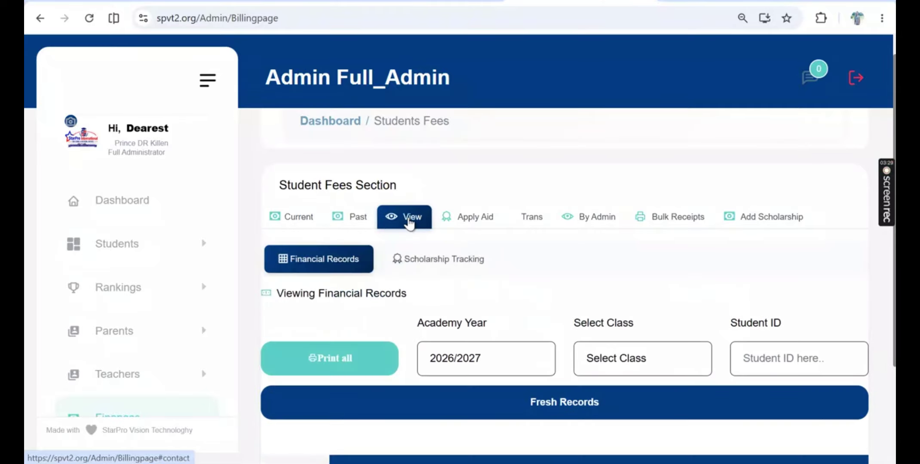
scroll(409, 223, down, 2)
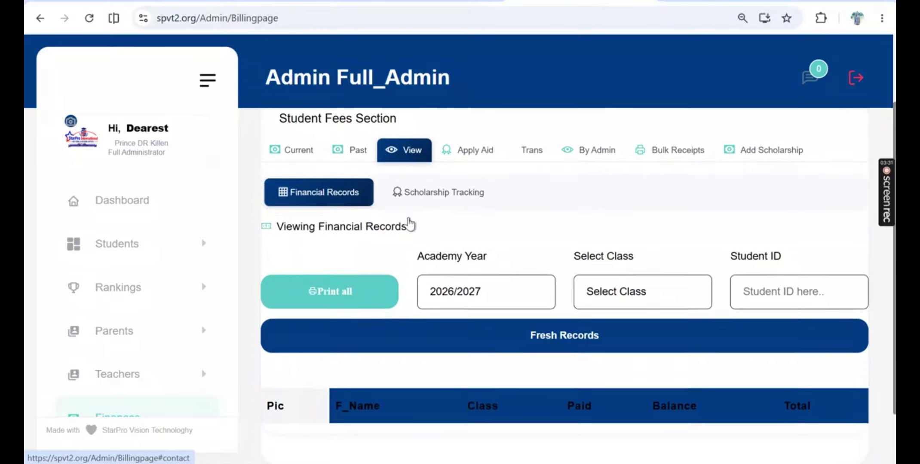
scroll(409, 223, down, 1)
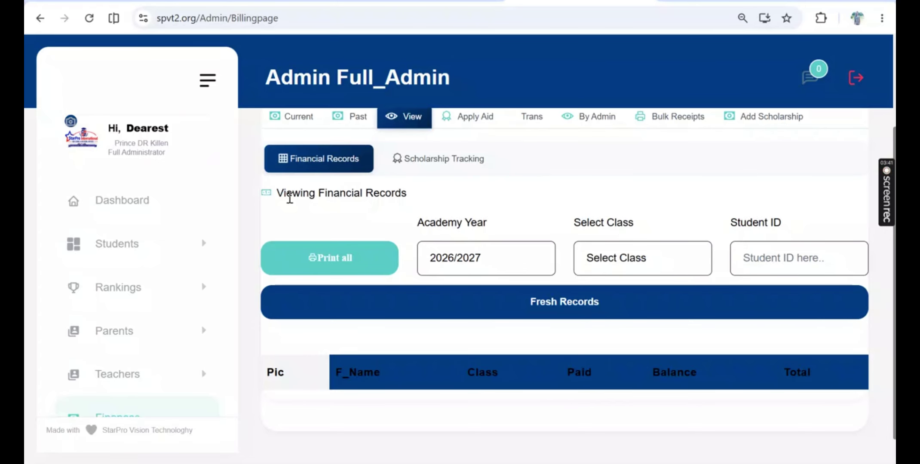
click(604, 260)
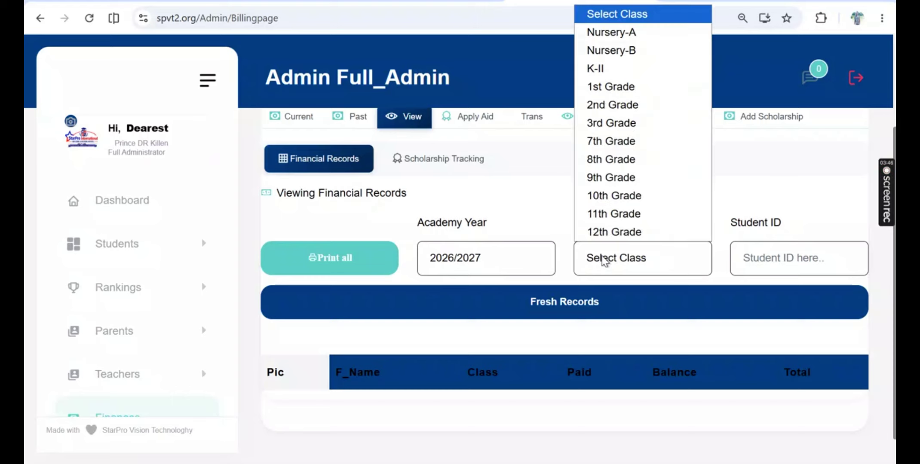
click(610, 203)
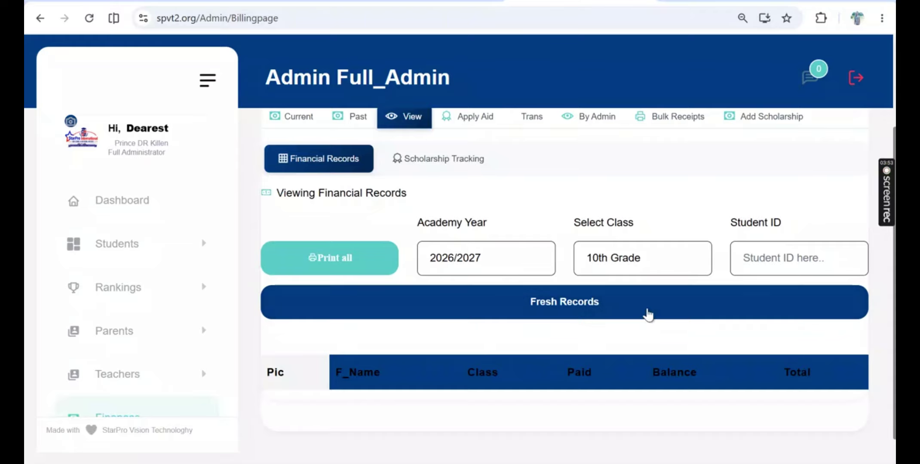
click(649, 311)
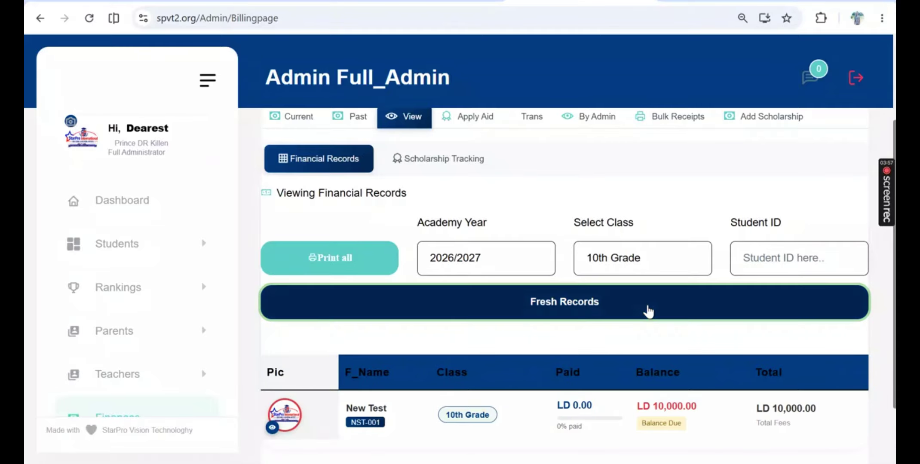
scroll(648, 311, down, 2)
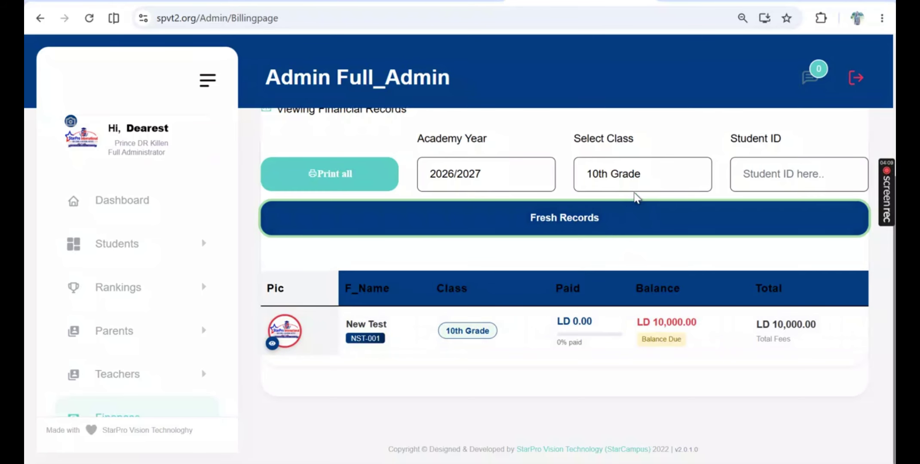
Load the 2026/2027 financial records for the 11th Grade.
click(630, 181)
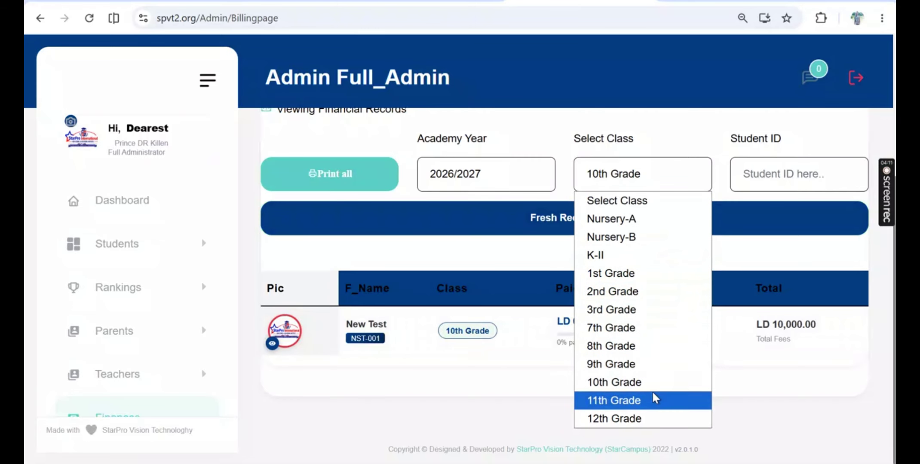
click(652, 408)
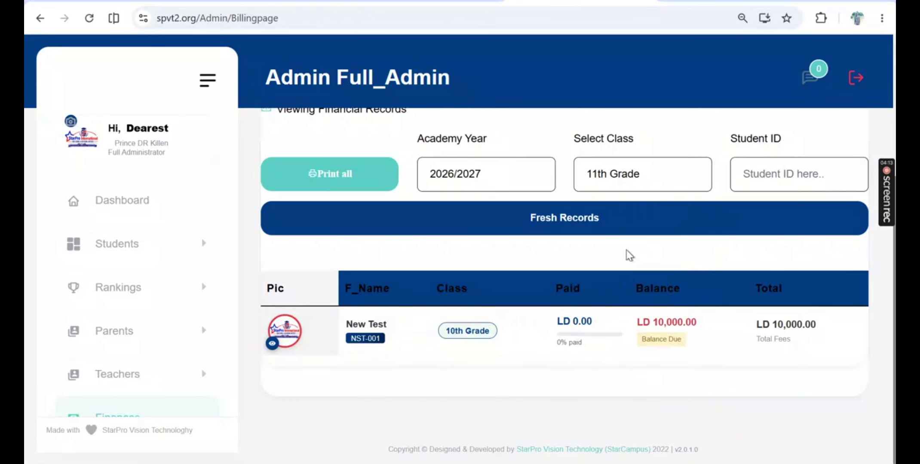
click(639, 228)
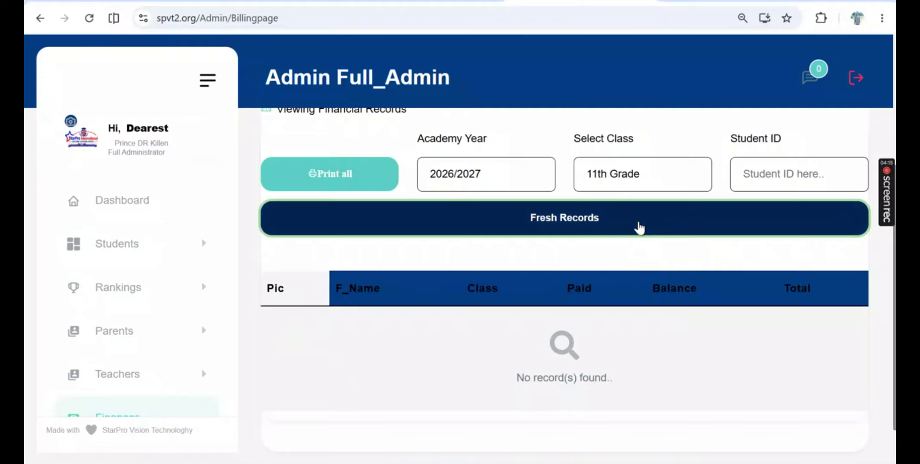
Load the 2026/2027 financial records for the 12th Grade and review the students' payment status.
click(630, 174)
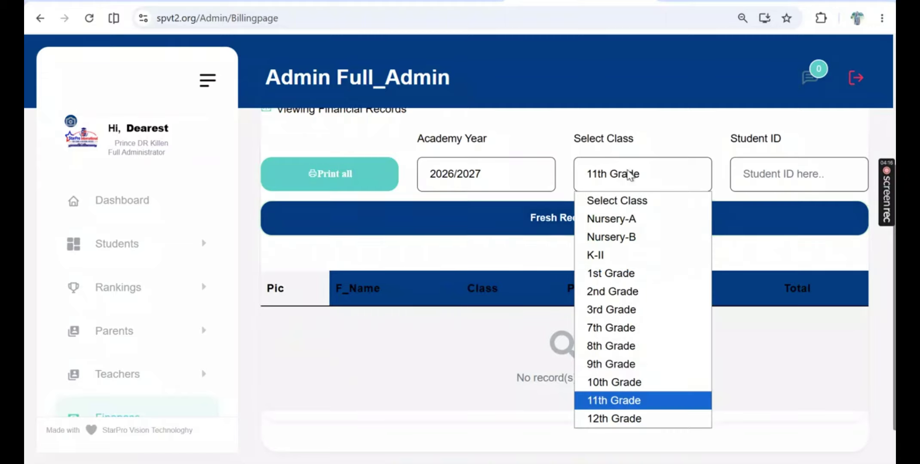
click(653, 414)
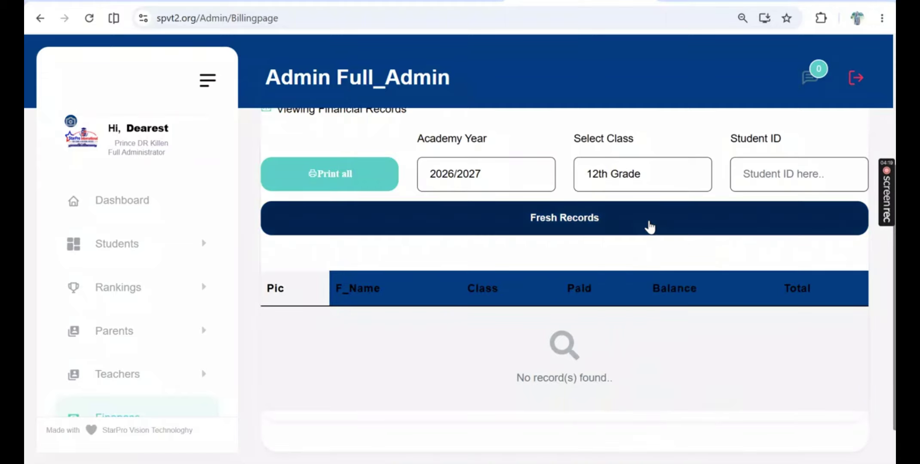
click(650, 227)
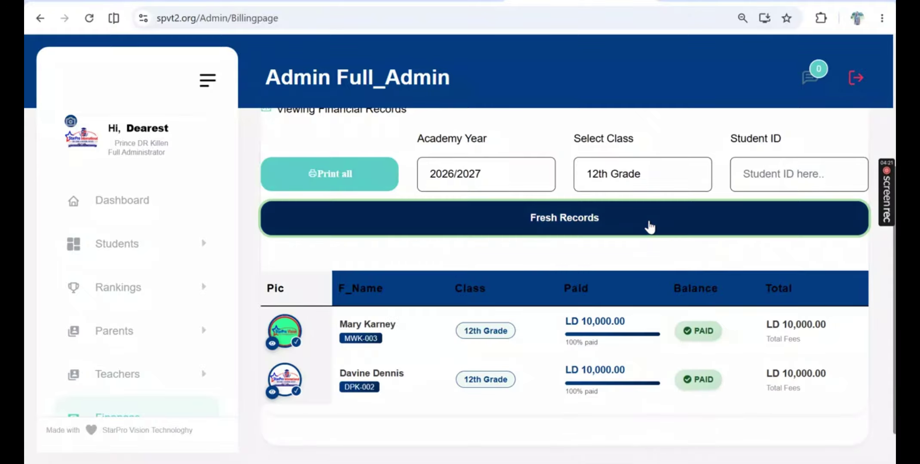
scroll(649, 226, down, 2)
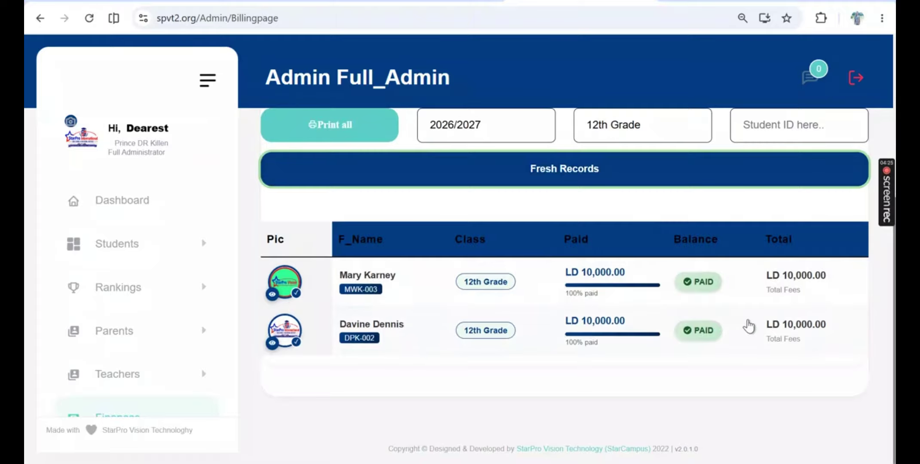
Generate the printable report of all 2026/2027 financial records and look through it.
scroll(748, 327, up, 6)
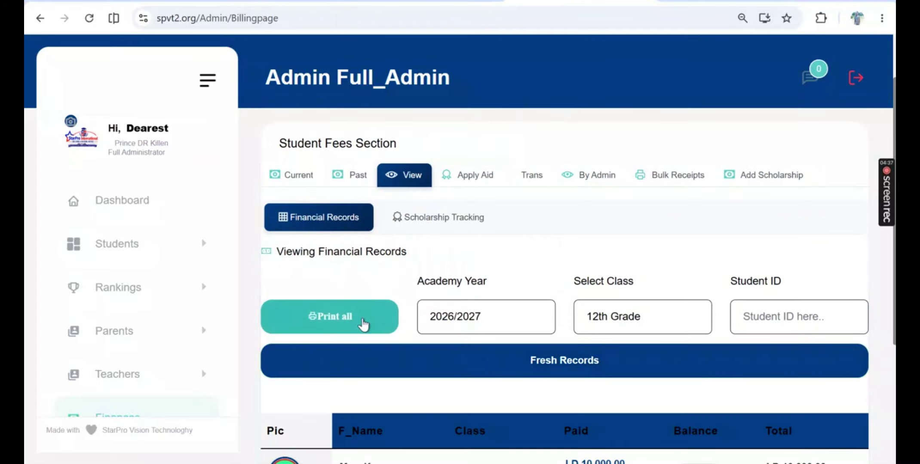
click(362, 320)
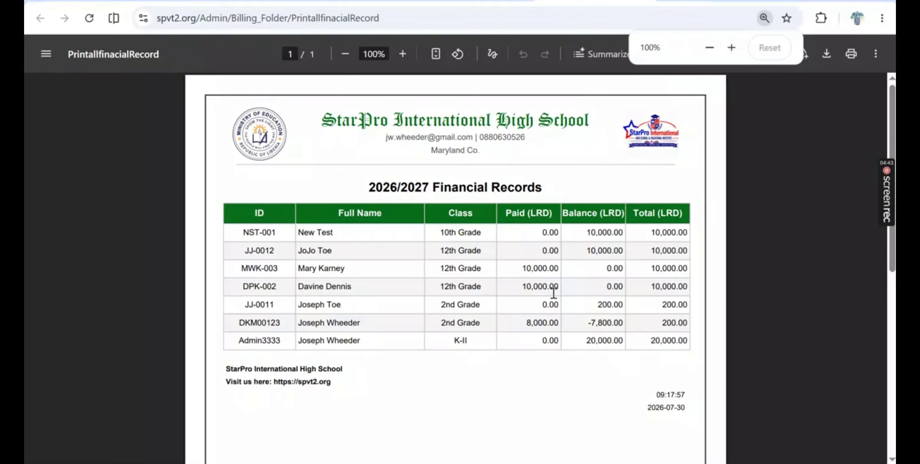
scroll(554, 294, down, 2)
scroll(554, 294, down, 2)
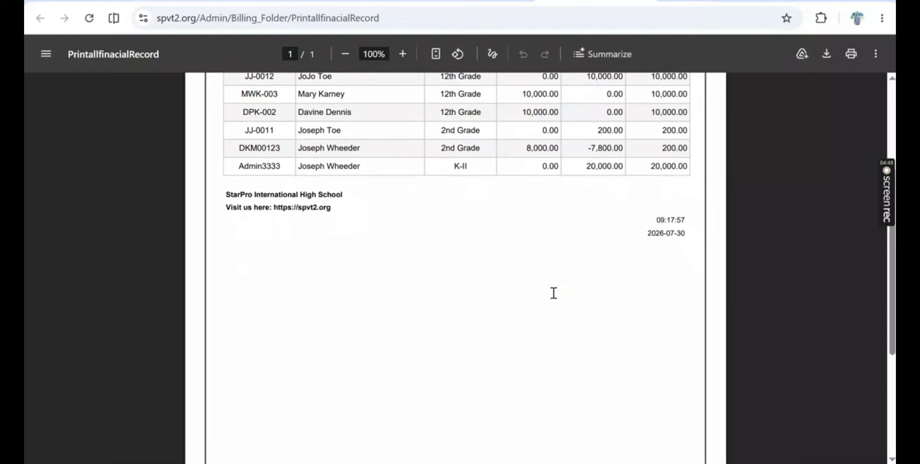
scroll(554, 293, up, 4)
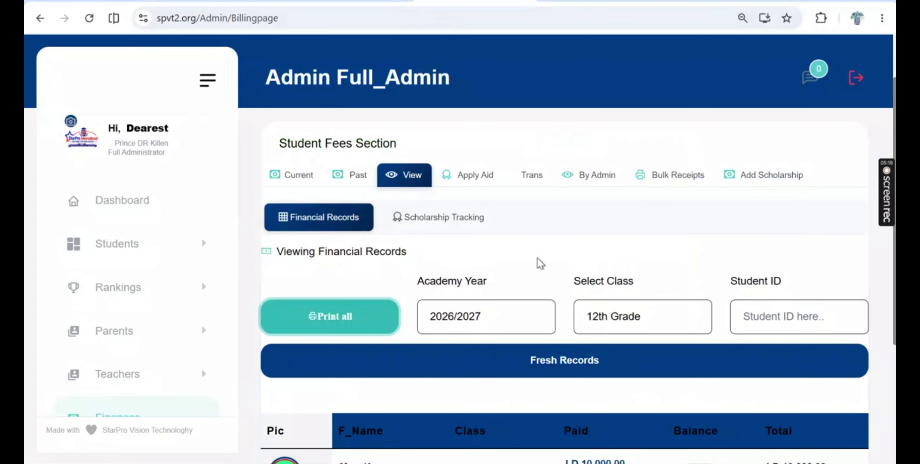
Load the 2026/2027 scholarship tracking records for all classes and all scholarships, and review the amounts waived.
click(471, 227)
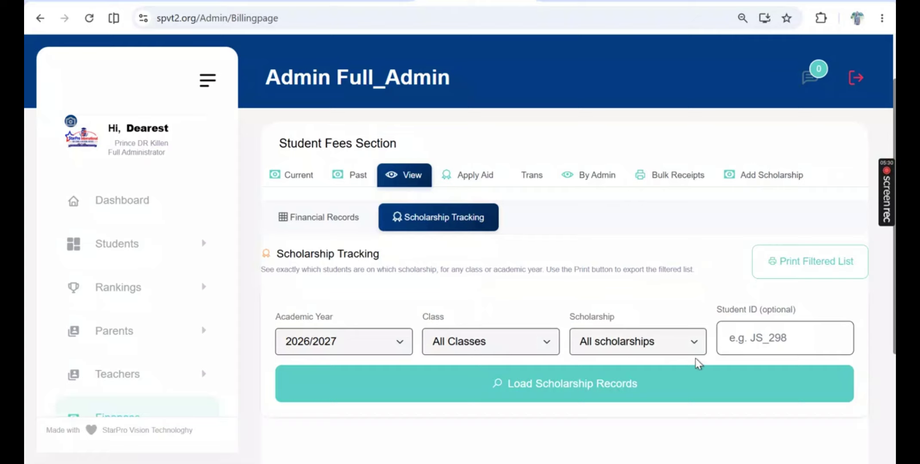
click(693, 393)
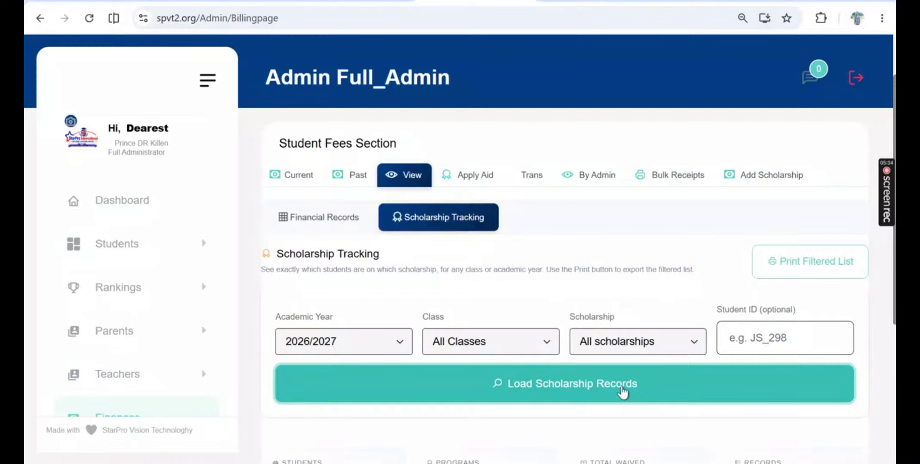
scroll(619, 392, down, 5)
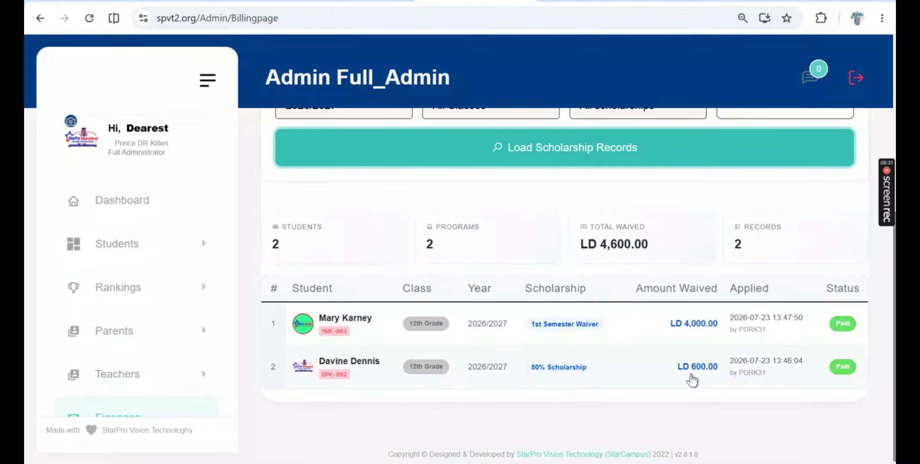
Load the 2026/2027 scholarship tracking records for all classes with only Full Scholarship selected, and review them.
scroll(625, 272, up, 3)
click(630, 237)
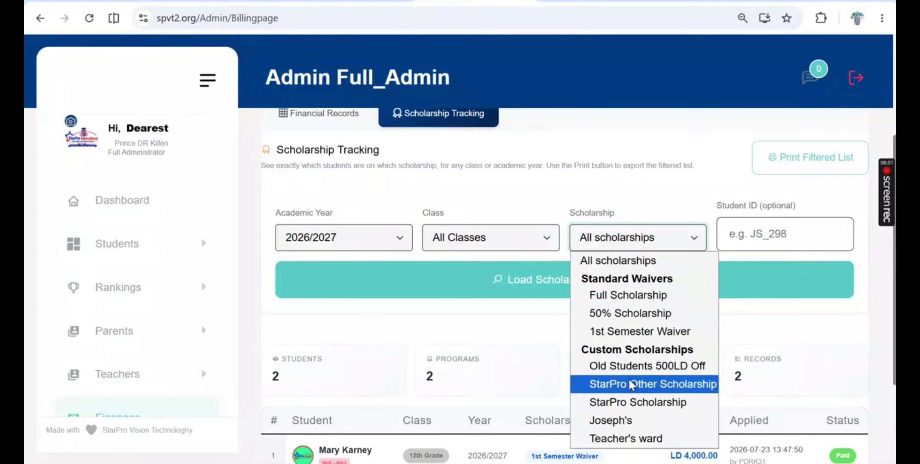
click(631, 297)
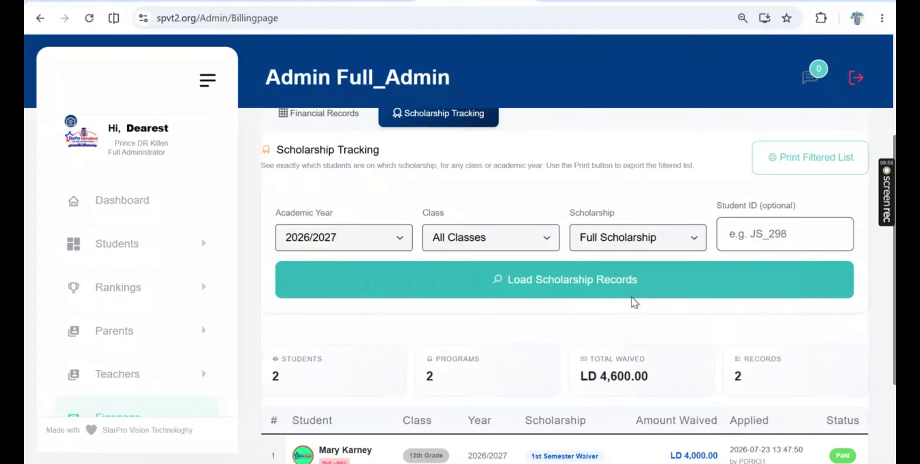
click(631, 298)
scroll(632, 303, down, 3)
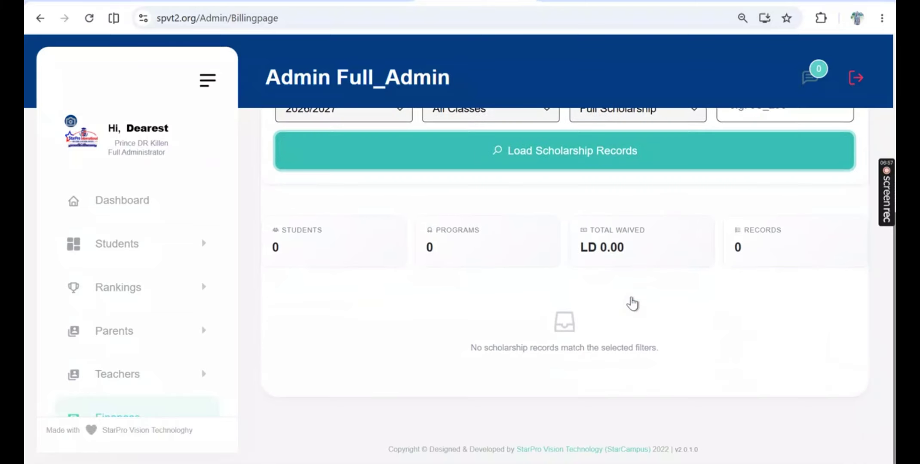
In Apply Aid, look up a student by student ID for 2026/2027 and review the fee balance and scholarship eligibility.
scroll(633, 303, up, 5)
scroll(633, 302, up, 1)
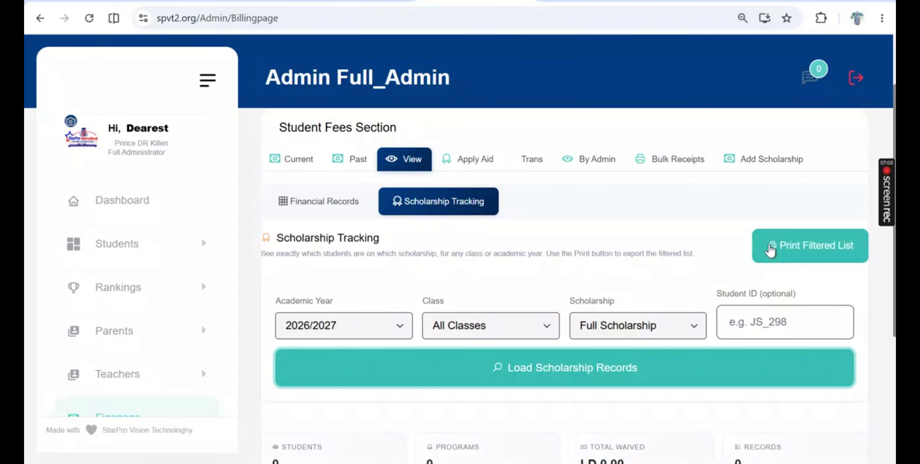
scroll(687, 249, up, 2)
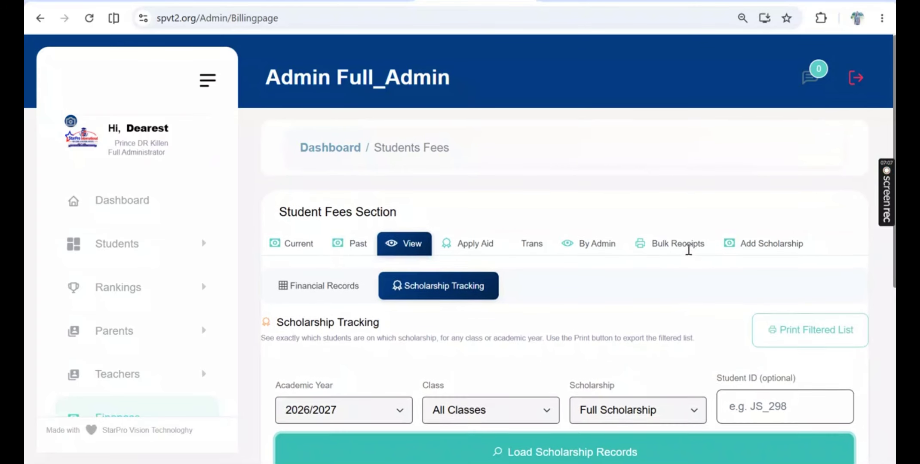
click(484, 251)
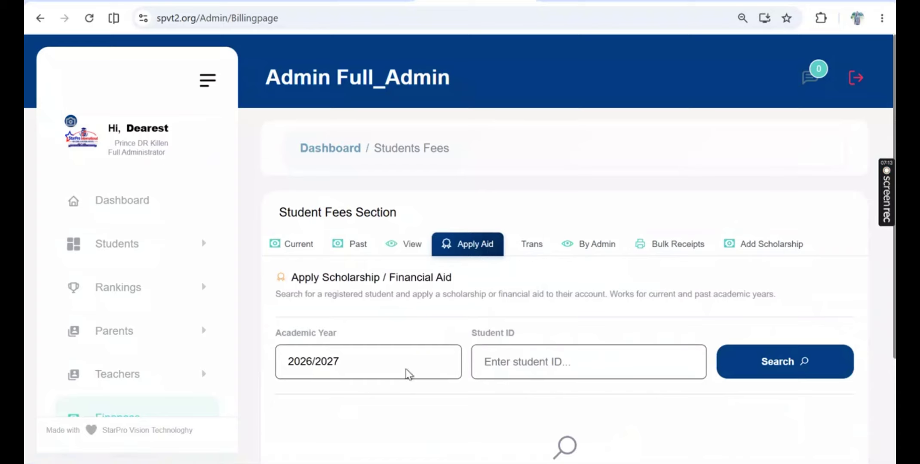
click(516, 357)
click(549, 407)
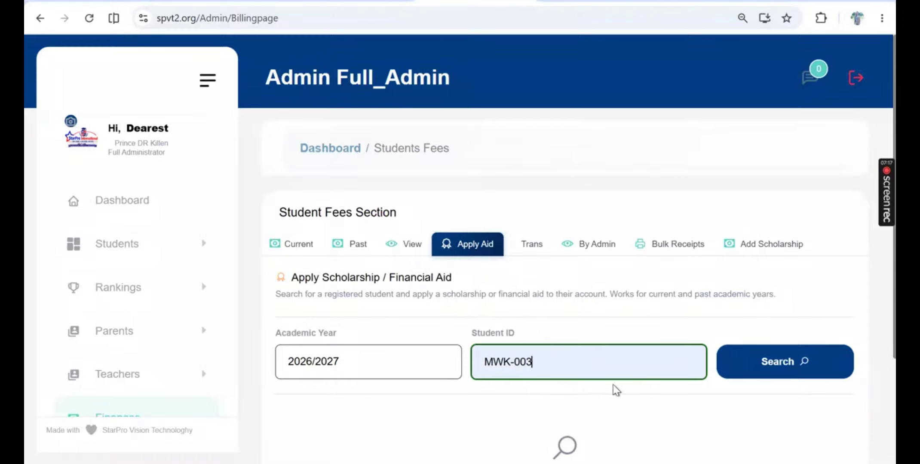
click(743, 361)
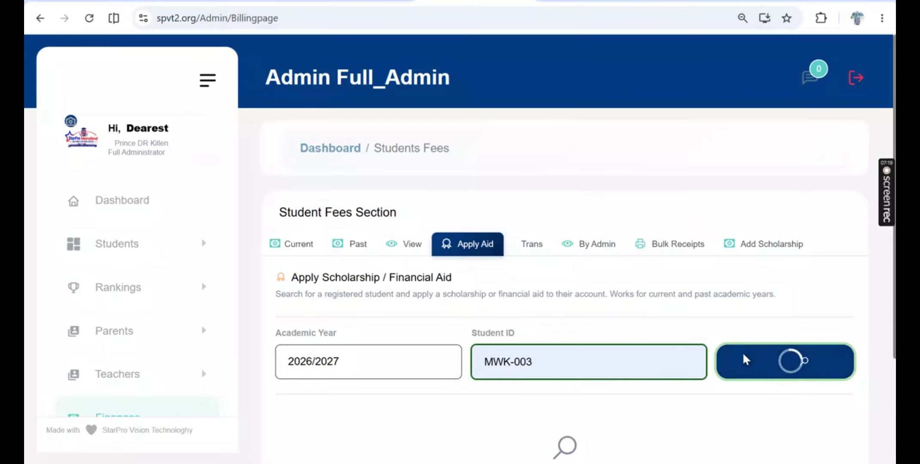
scroll(744, 361, down, 6)
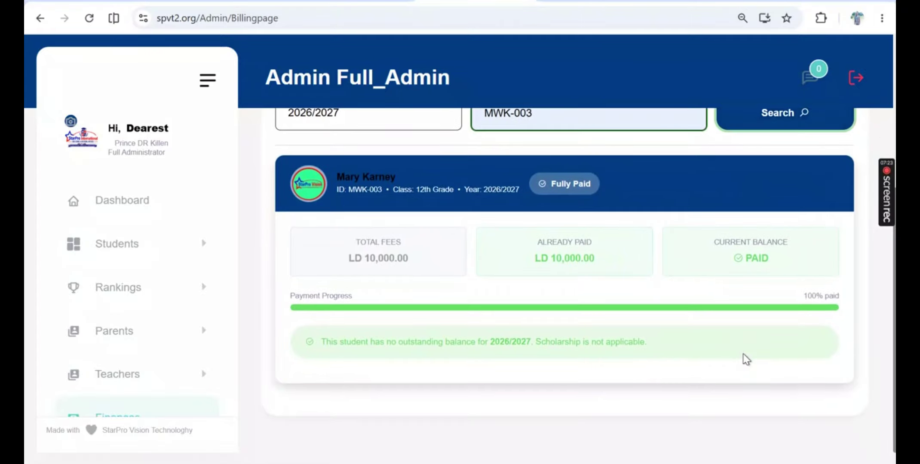
scroll(746, 359, up, 3)
scroll(746, 359, down, 4)
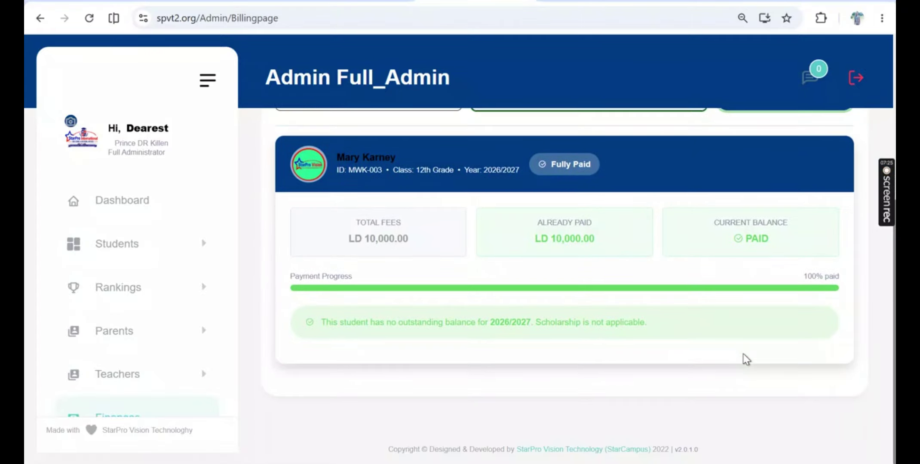
Load the 2026/2027 past transactions without a class or student filter and review the payments and balances.
scroll(746, 360, up, 2)
scroll(744, 357, up, 3)
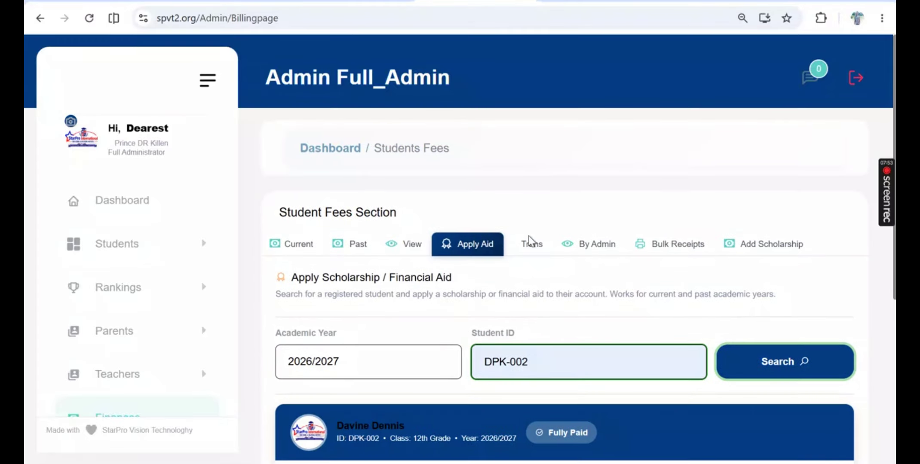
click(539, 256)
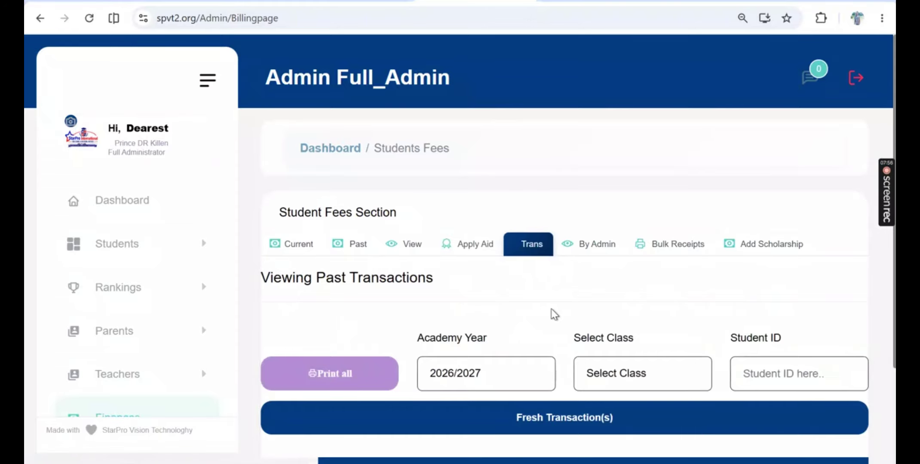
scroll(552, 311, down, 3)
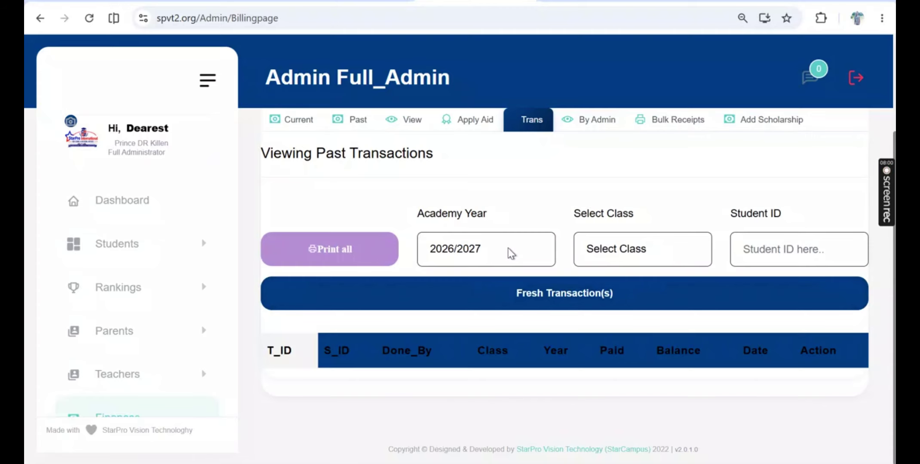
click(639, 252)
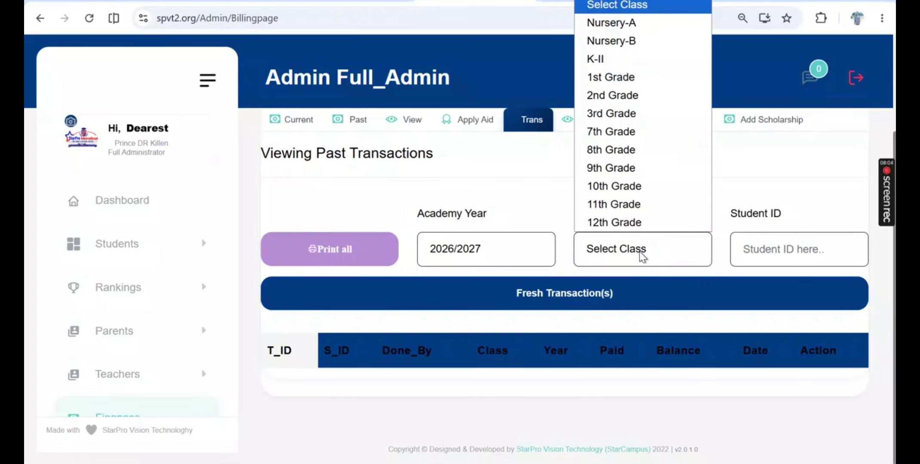
click(638, 252)
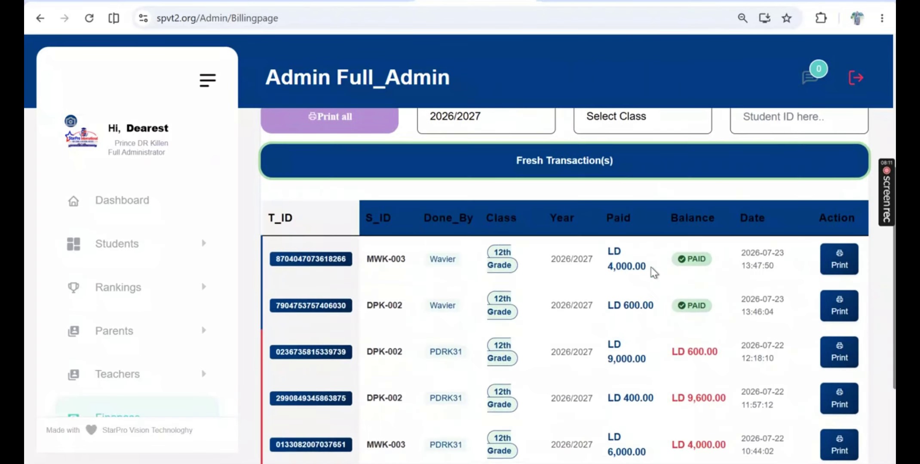
scroll(651, 267, down, 1)
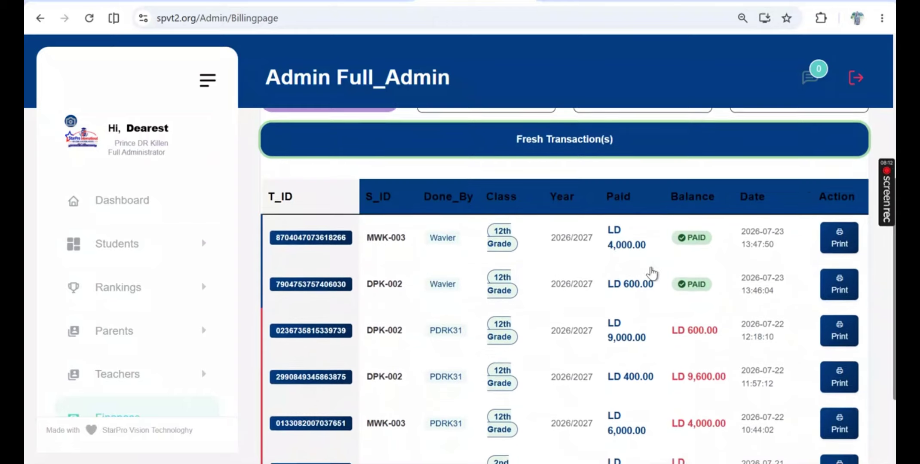
scroll(652, 270, down, 2)
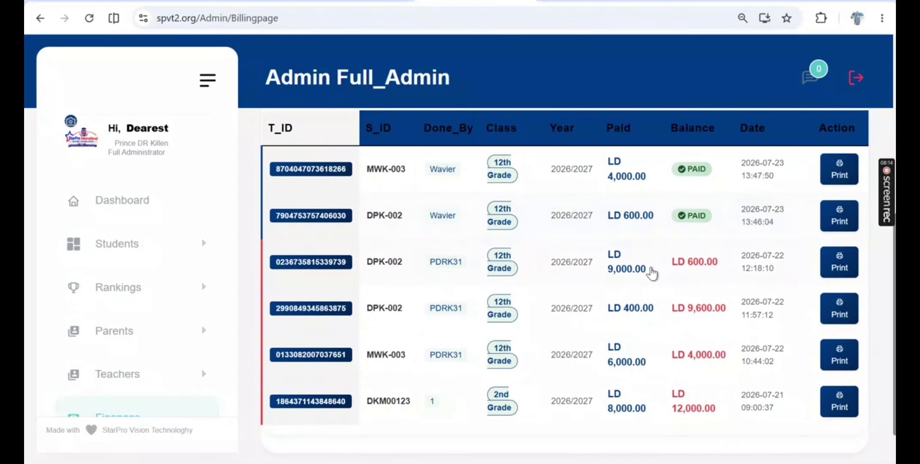
scroll(650, 272, down, 2)
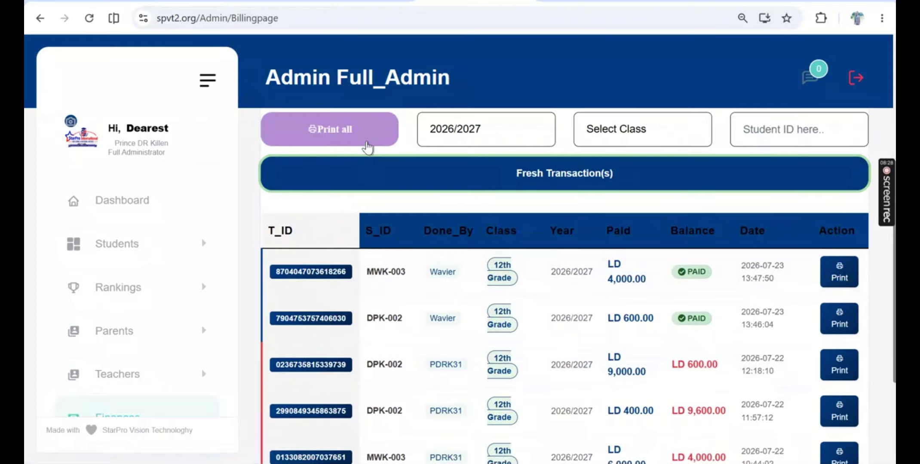
scroll(745, 216, up, 4)
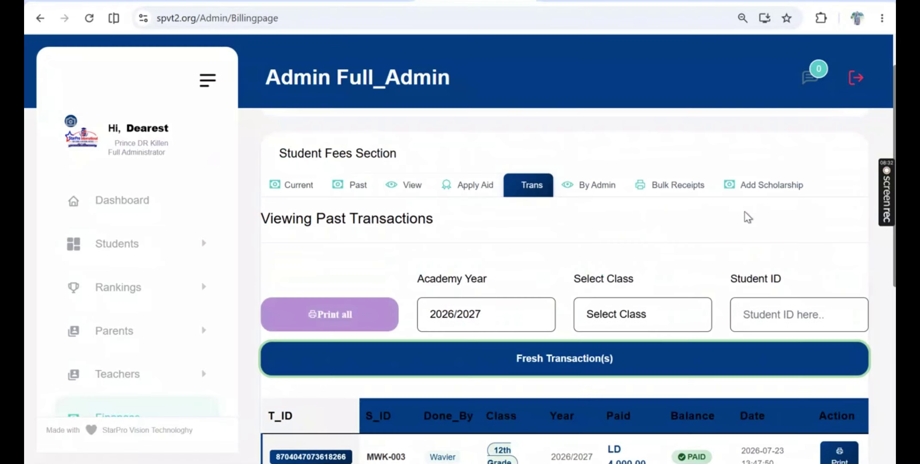
click(822, 322)
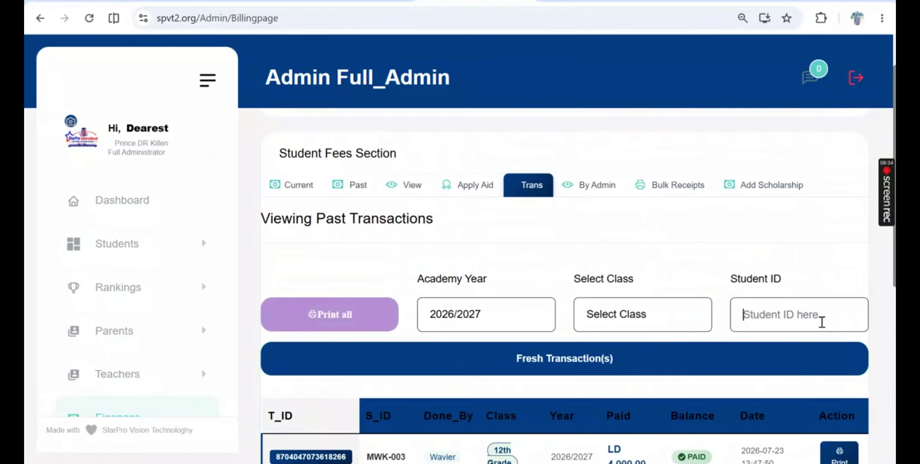
In the transactions by admin view, choose the signed-in administrator's ID, keeping 2026/2027 and all classes.
click(595, 188)
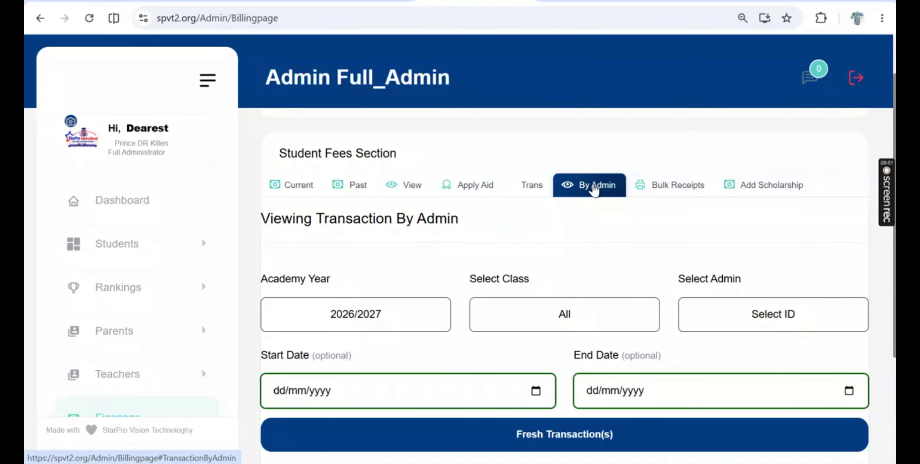
scroll(618, 245, down, 1)
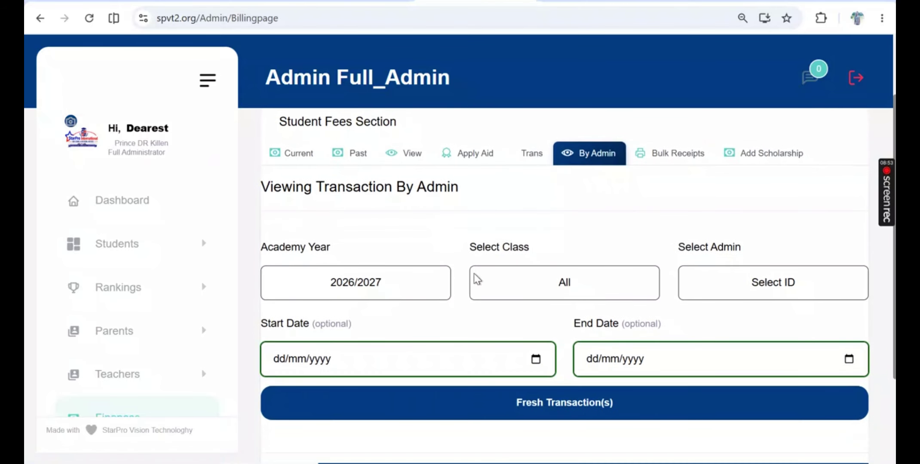
click(511, 275)
click(511, 275)
click(738, 285)
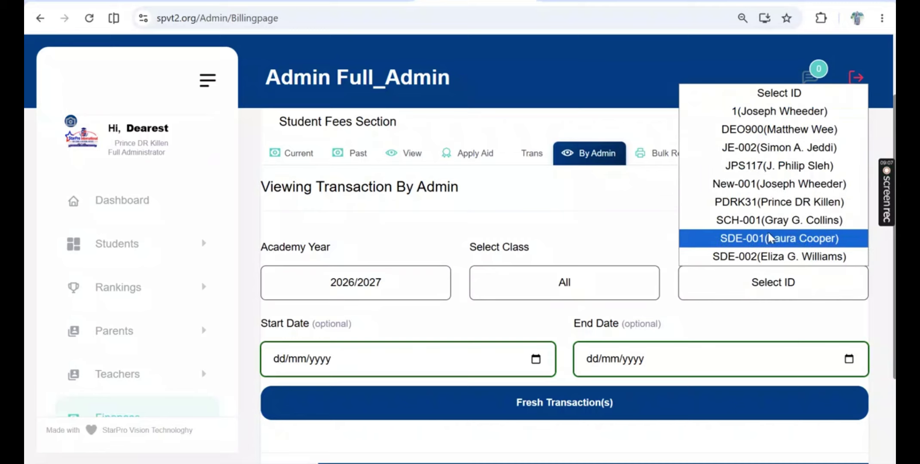
click(760, 210)
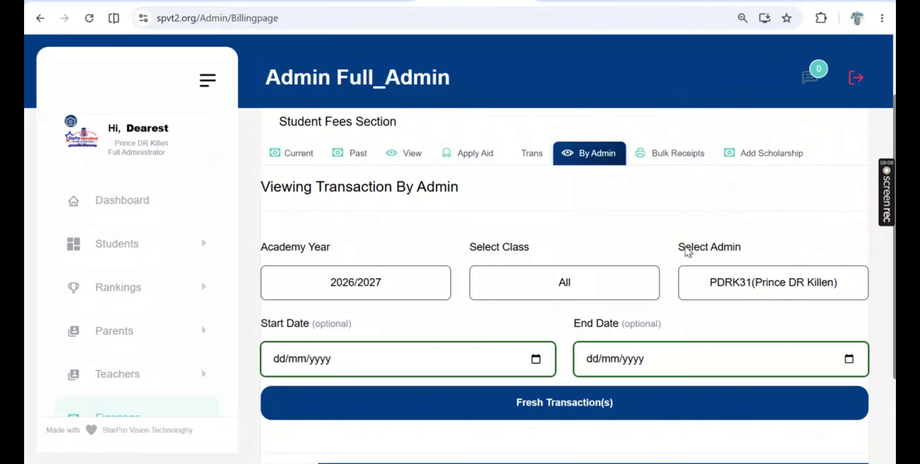
Load the selected administrator's transactions with the optional start and end dates left empty, and look through them.
scroll(688, 252, down, 3)
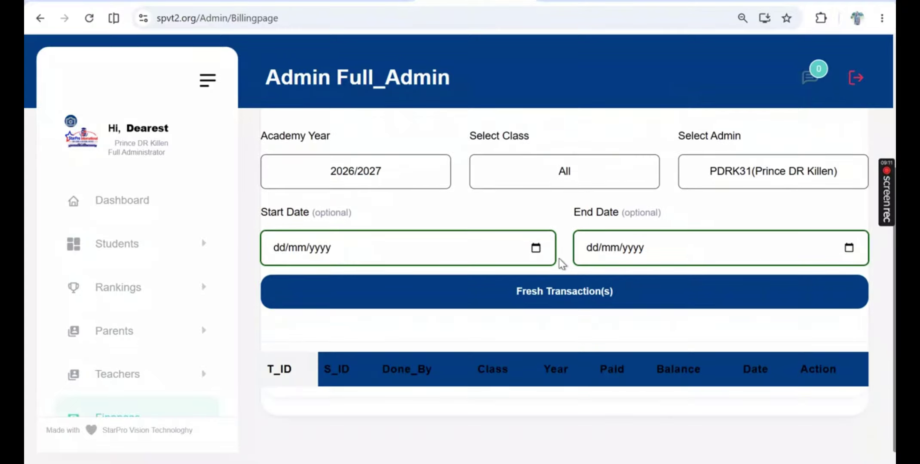
click(536, 248)
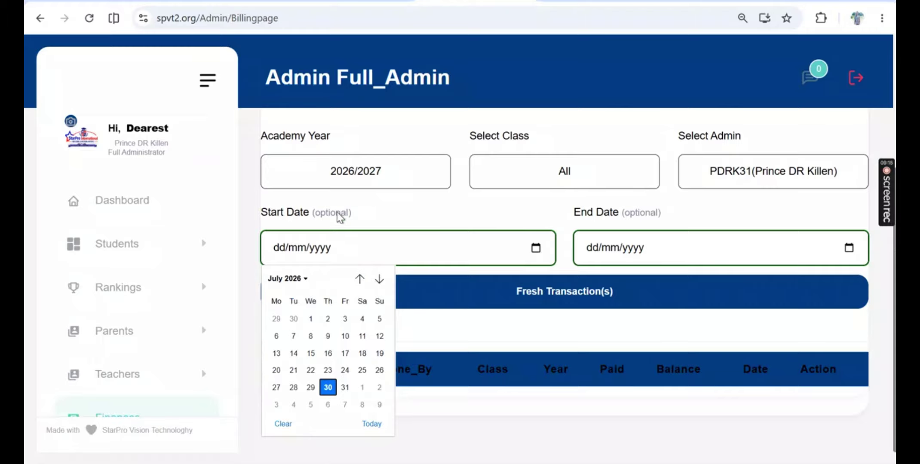
click(643, 215)
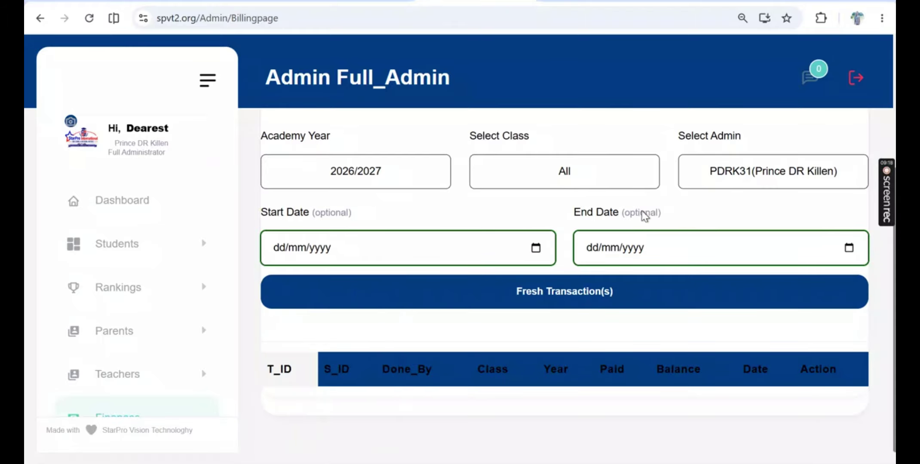
click(600, 301)
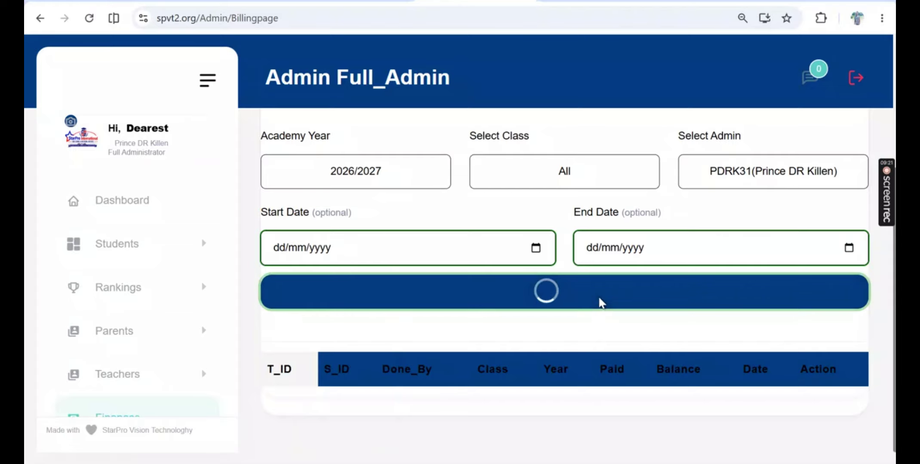
scroll(600, 303, down, 4)
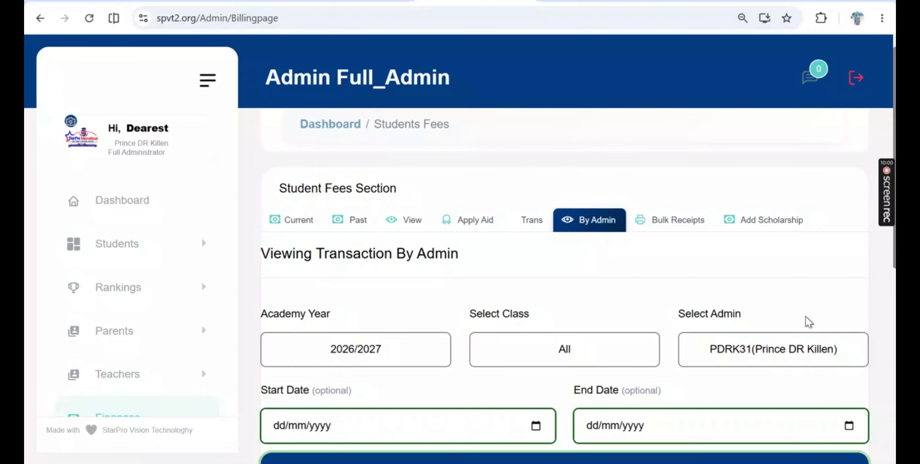
Set the start date for generating bulk receipts to 01/05/2026.
click(678, 220)
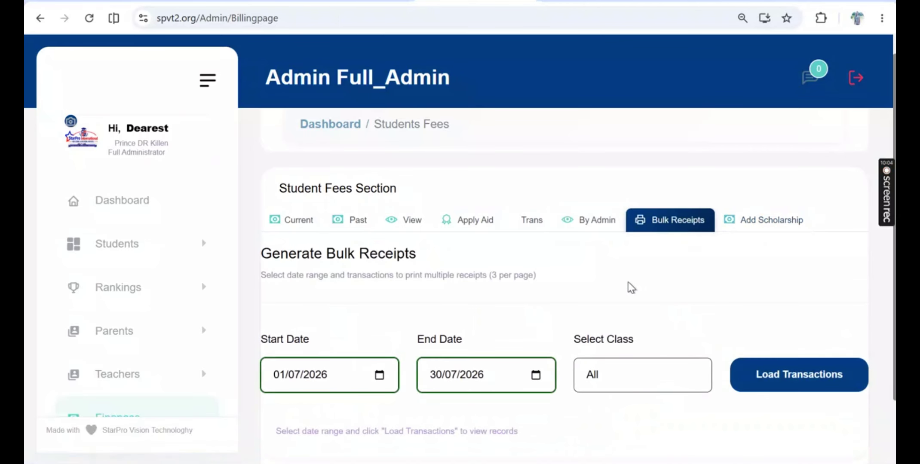
key(ctrl+plus)
scroll(631, 287, down, 3)
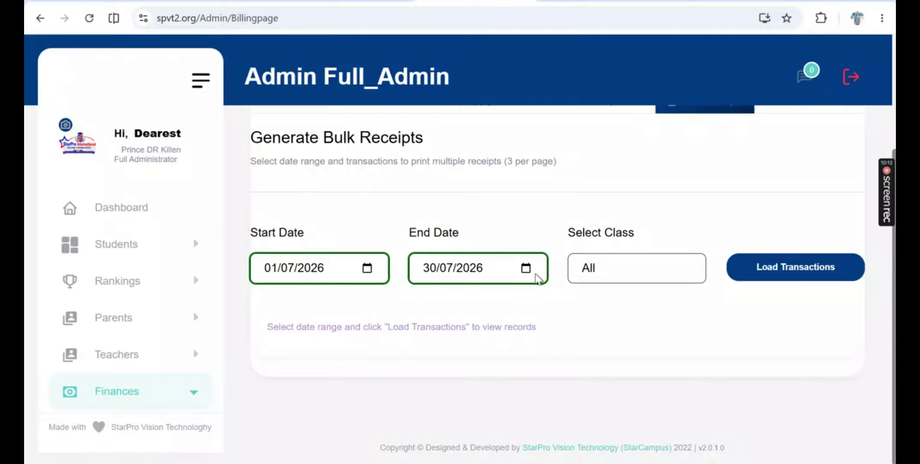
click(367, 268)
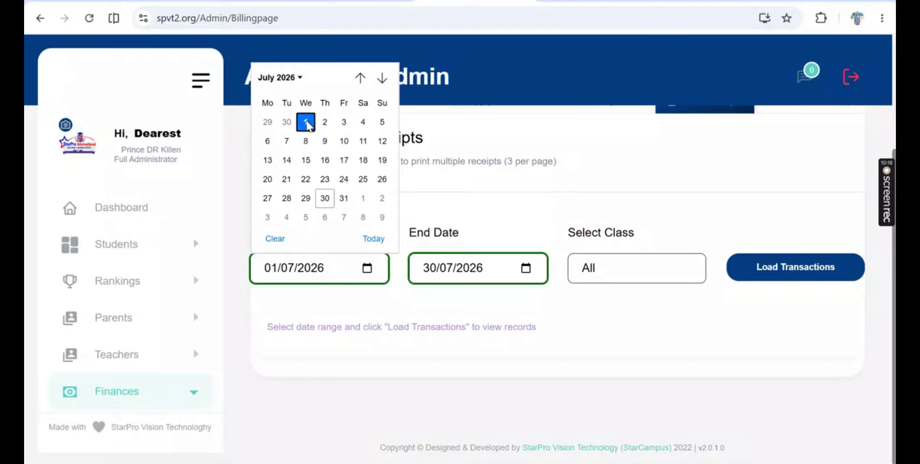
click(361, 79)
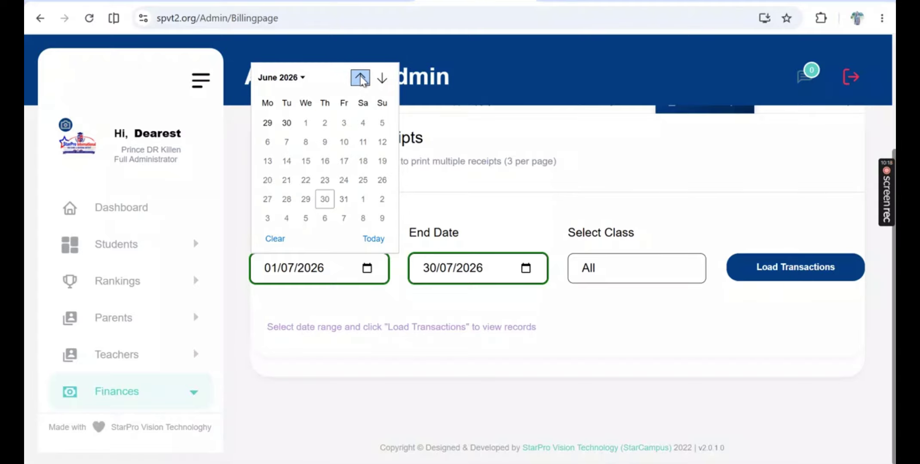
click(360, 78)
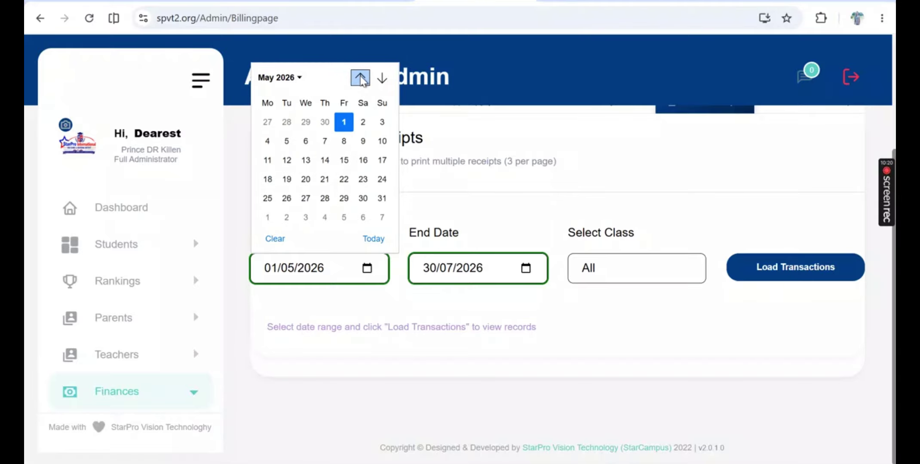
click(344, 122)
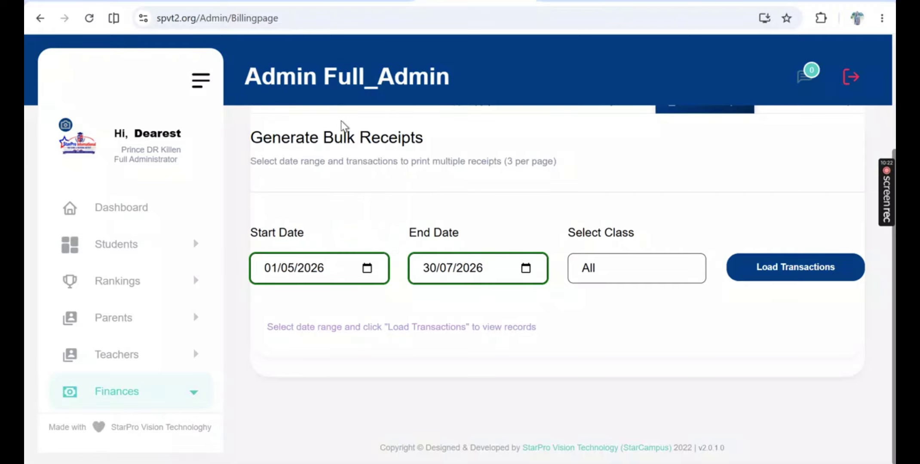
Set the bulk receipts end date to today, 30/07/2026, and load the transactions for all classes.
click(526, 269)
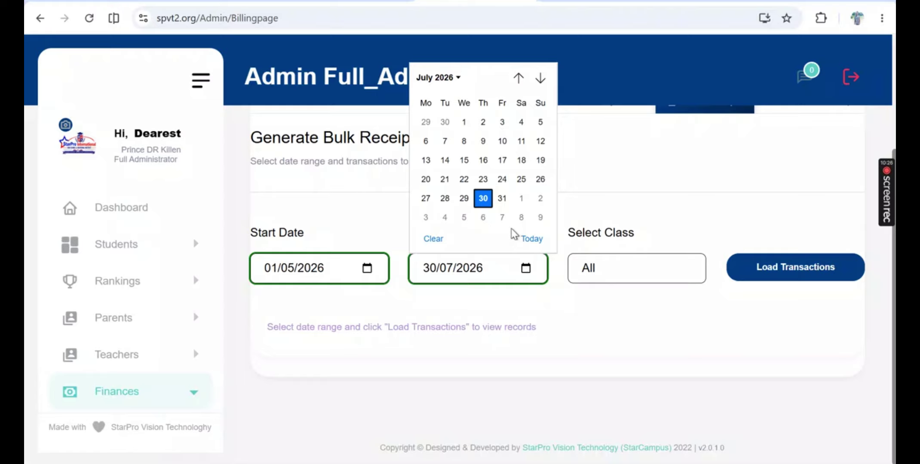
click(533, 242)
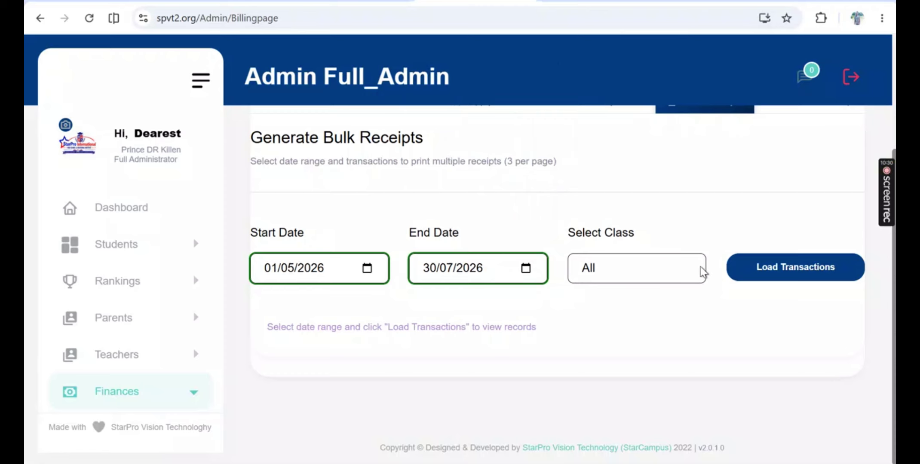
click(756, 269)
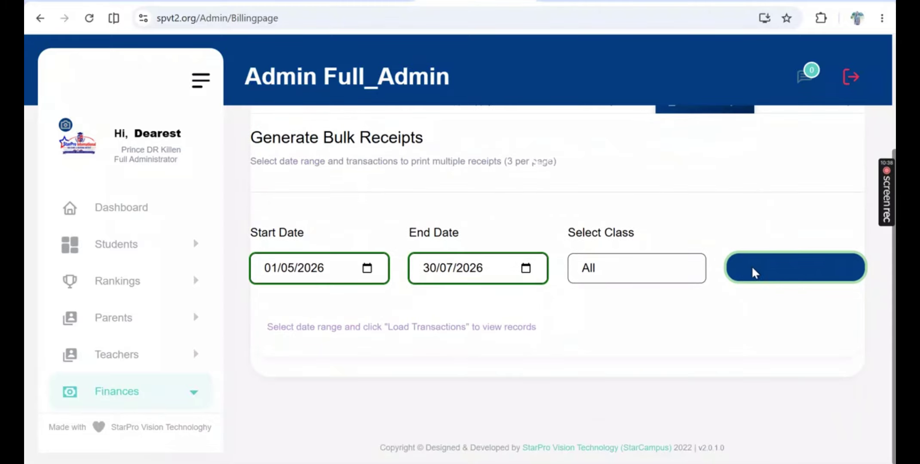
Look through the whole list of loaded transactions, checking students, classes, amounts, dates and who recorded them.
scroll(710, 297, down, 3)
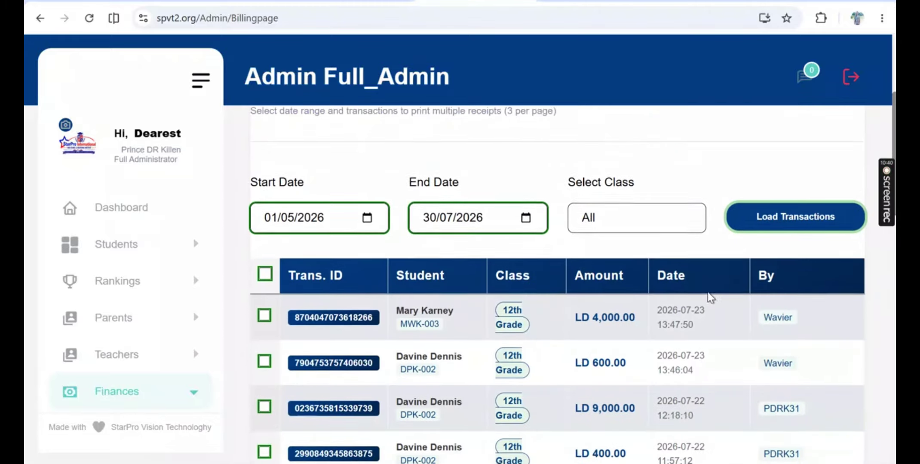
scroll(710, 296, down, 1)
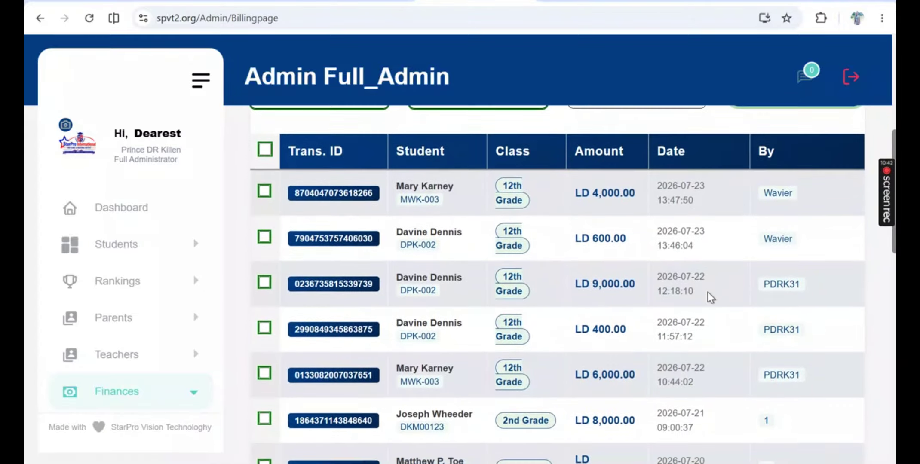
scroll(708, 298, down, 5)
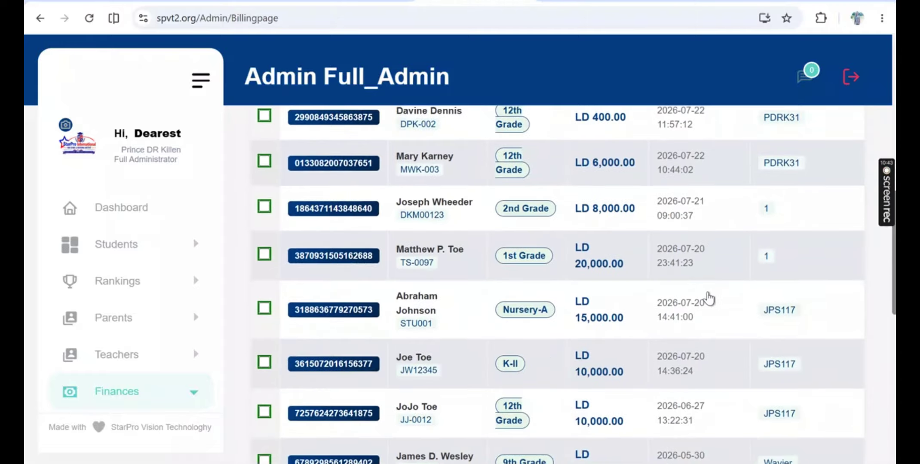
scroll(709, 297, down, 9)
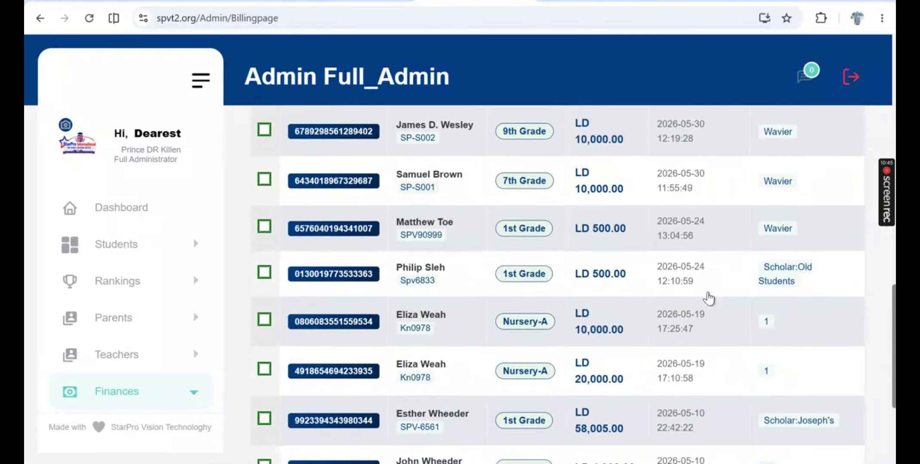
scroll(708, 297, down, 3)
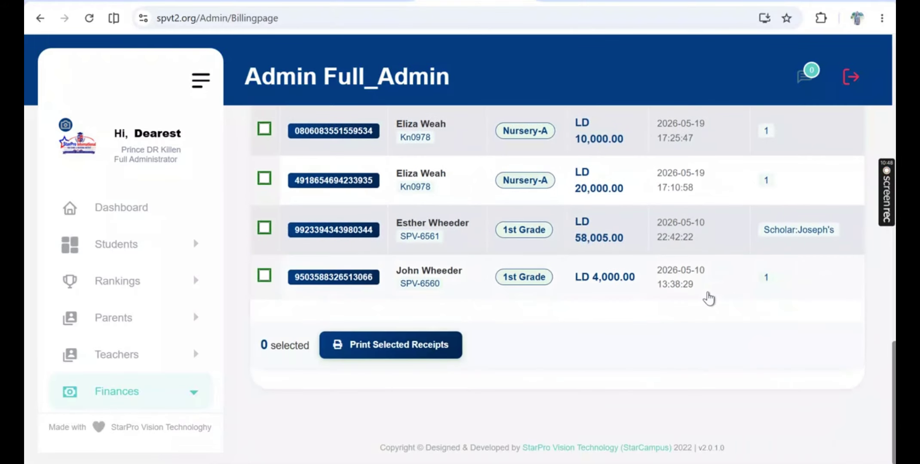
scroll(708, 298, up, 8)
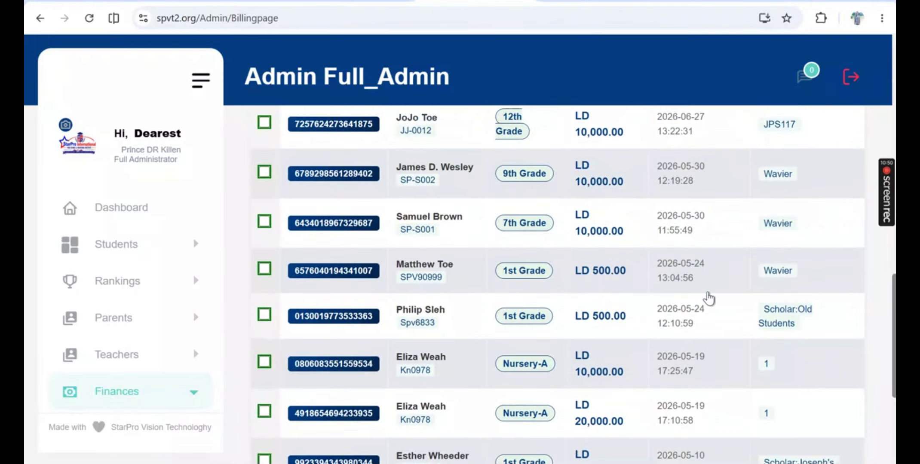
scroll(708, 297, up, 9)
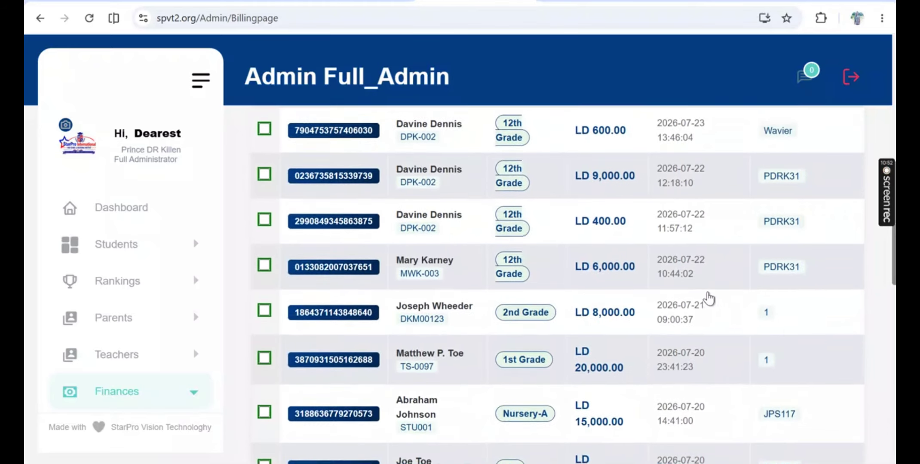
scroll(709, 297, up, 2)
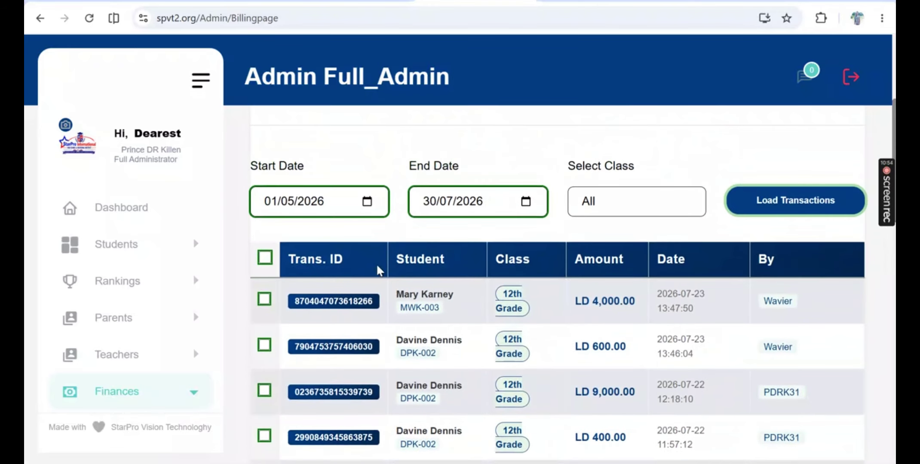
Select all loaded transactions at once, check the ticked rows, and clear the selection again.
click(265, 260)
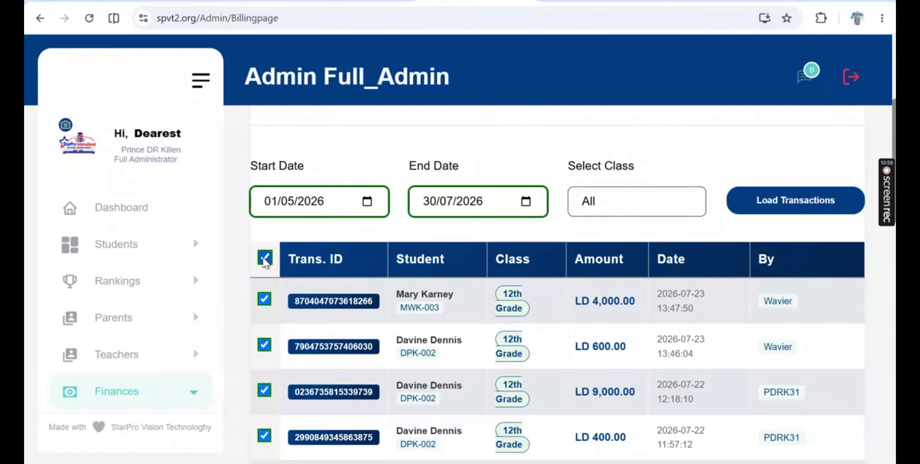
scroll(265, 259, down, 15)
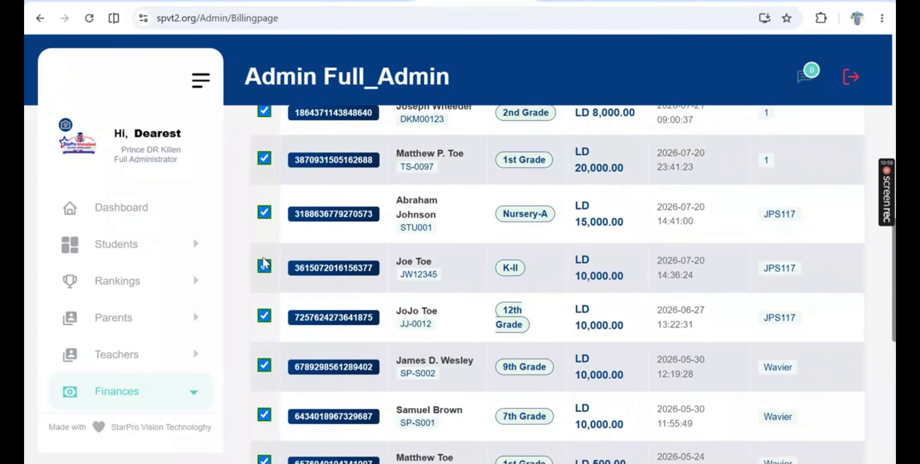
scroll(265, 262, up, 10)
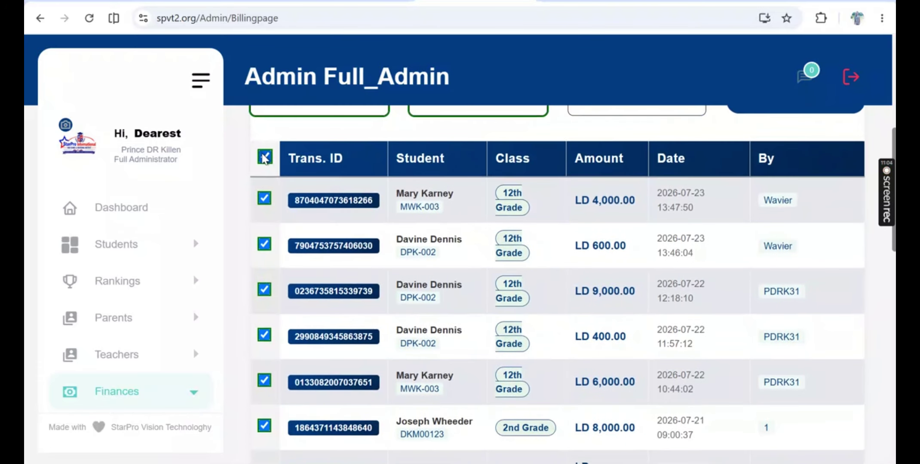
click(265, 158)
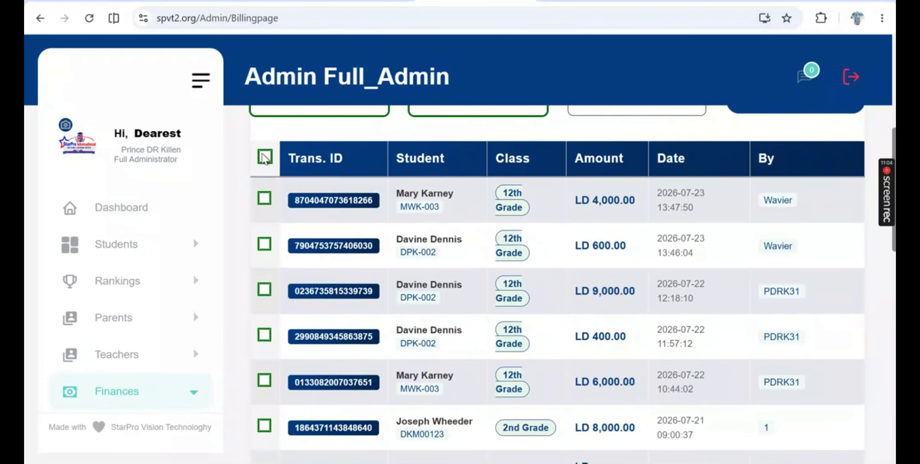
Select only the first three transactions in the list and check the selection count below the table.
click(264, 199)
click(265, 244)
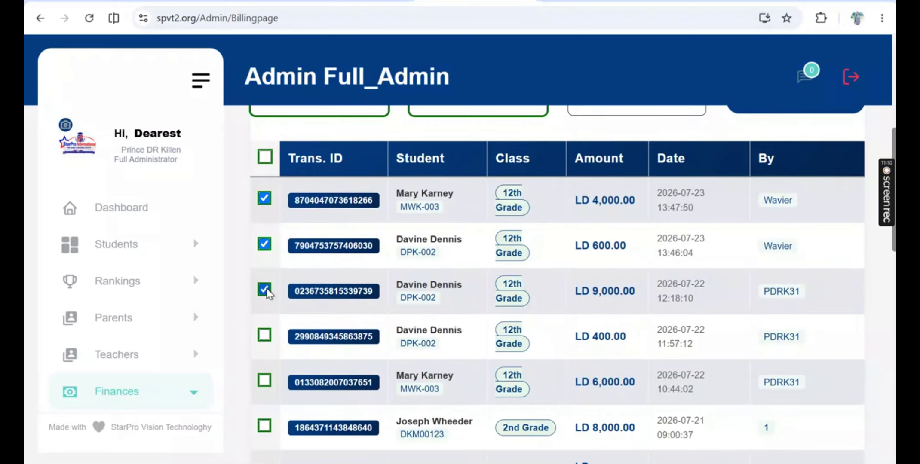
scroll(267, 294, down, 16)
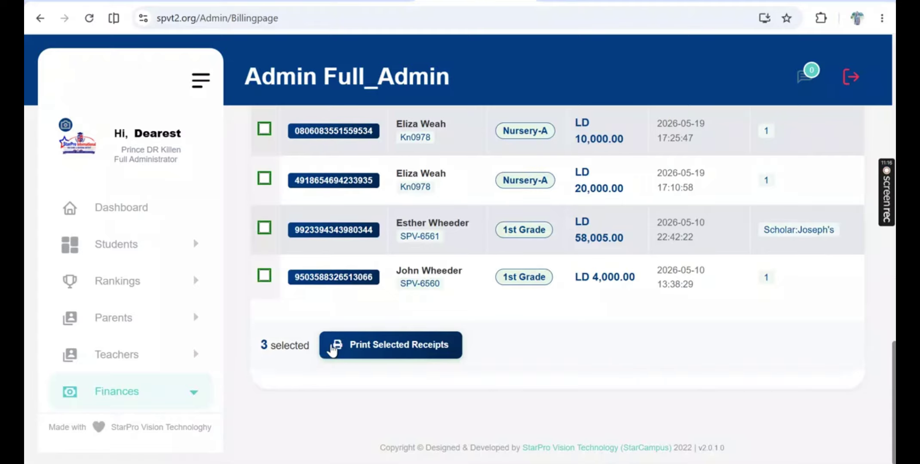
scroll(332, 349, up, 10)
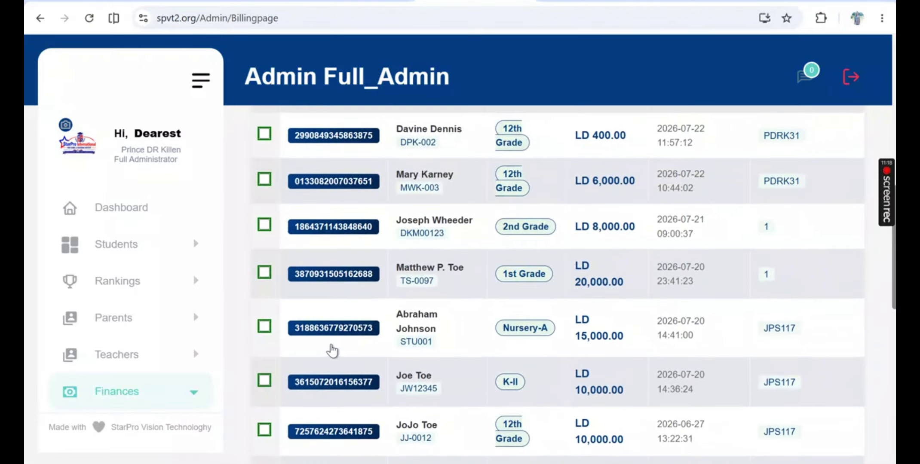
scroll(331, 349, up, 3)
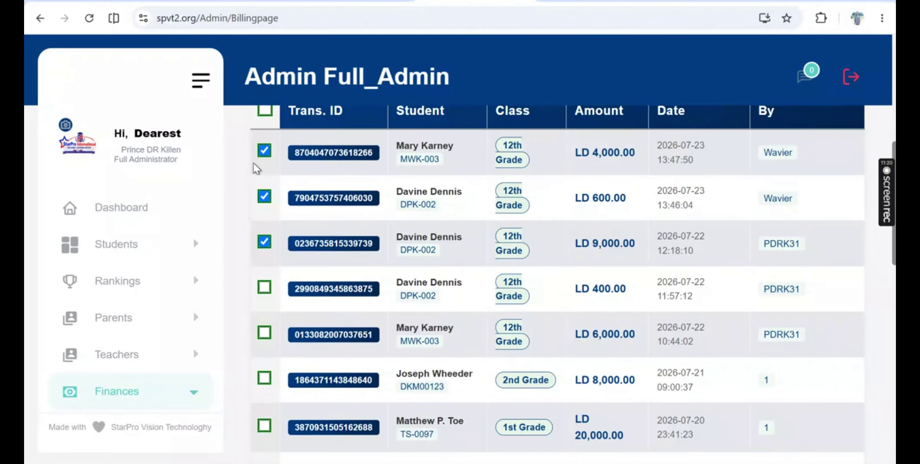
Select all loaded transactions and print their receipts.
click(265, 111)
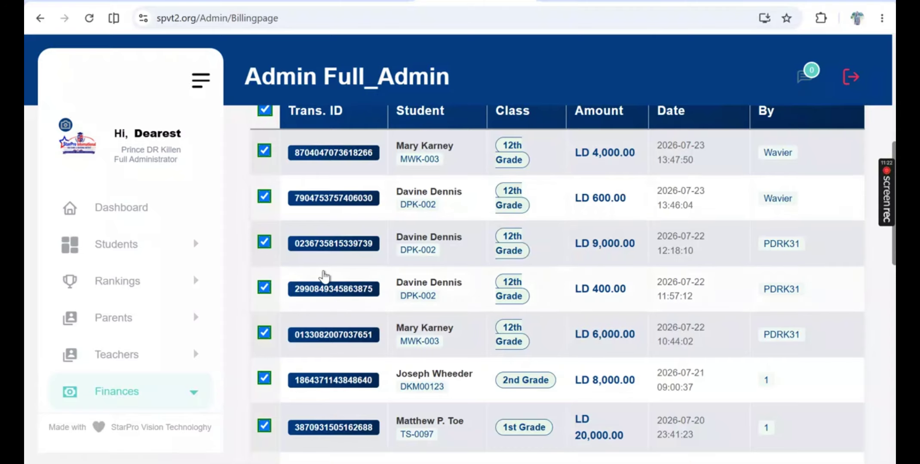
scroll(323, 274, down, 5)
scroll(324, 278, down, 3)
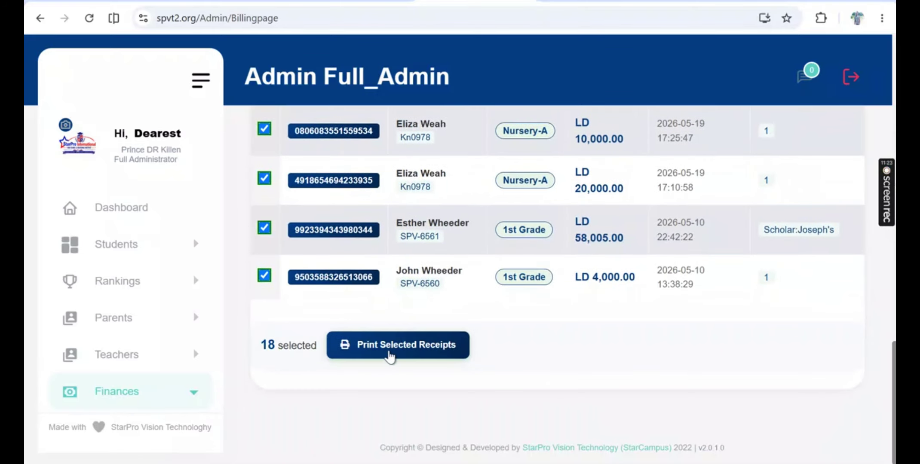
click(359, 353)
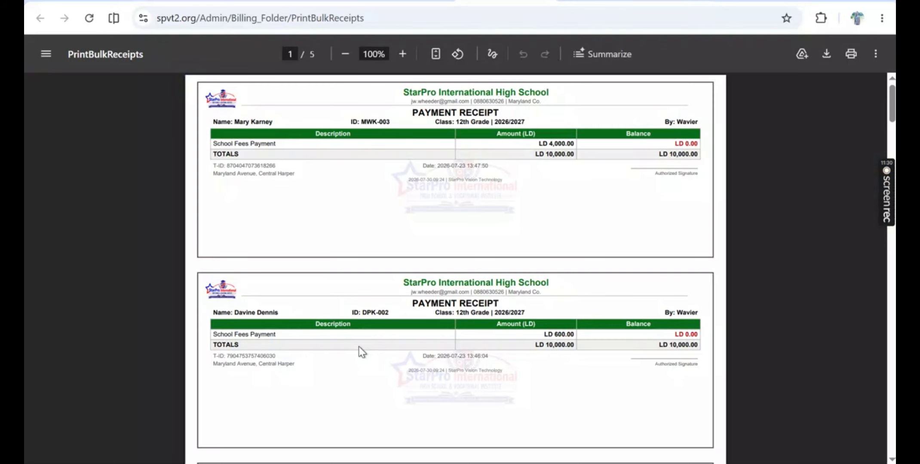
Look through the pages of the generated bulk receipts document and return to the student fees page.
scroll(360, 350, down, 20)
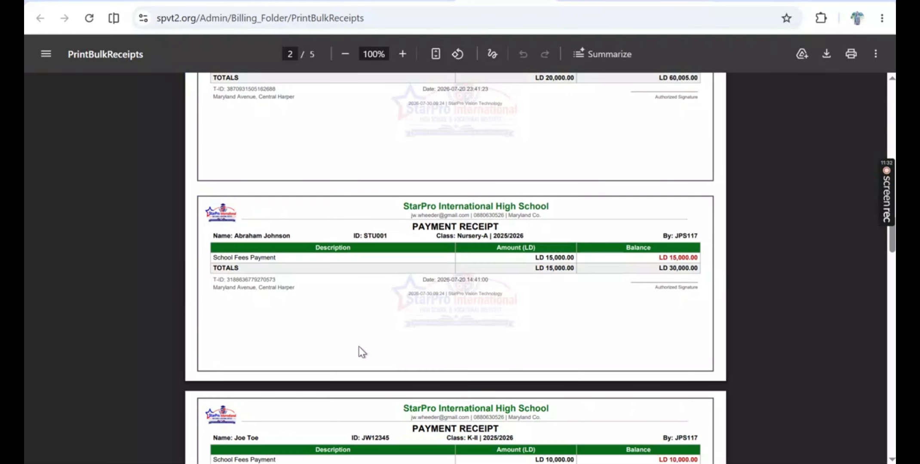
scroll(360, 351, down, 10)
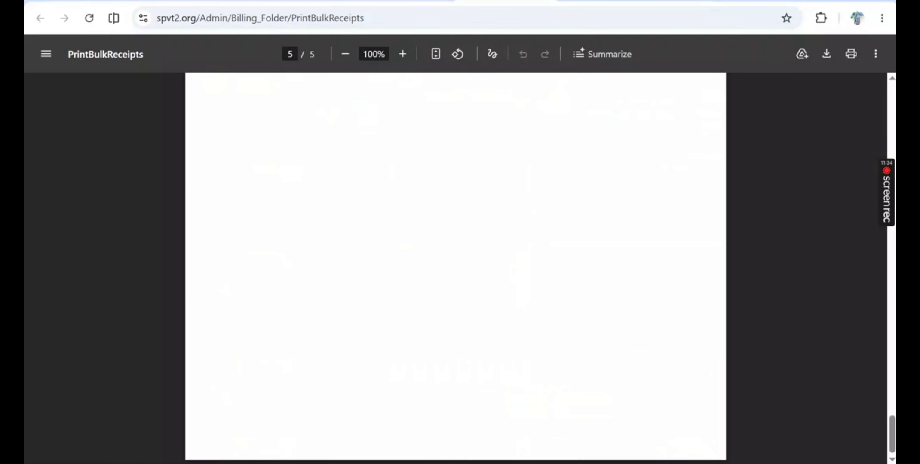
click(434, 2)
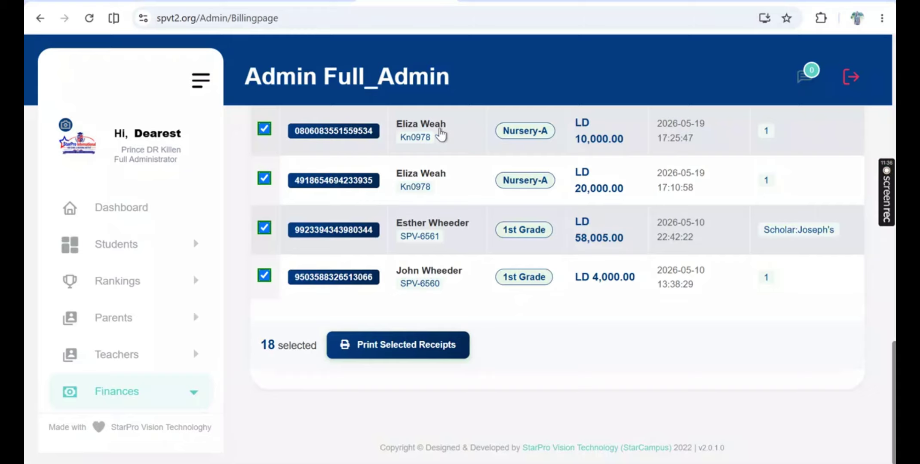
Open the scholarship and aid types section and bring up the form for adding a financial aid program.
scroll(442, 172, up, 15)
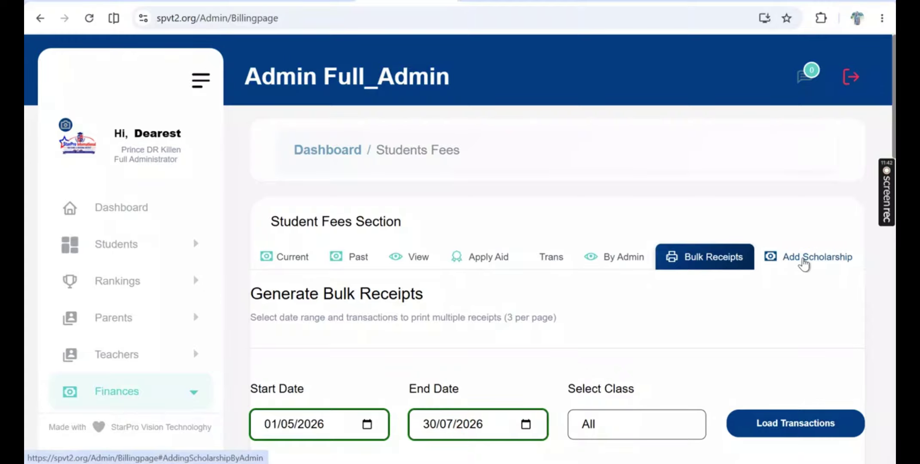
click(803, 266)
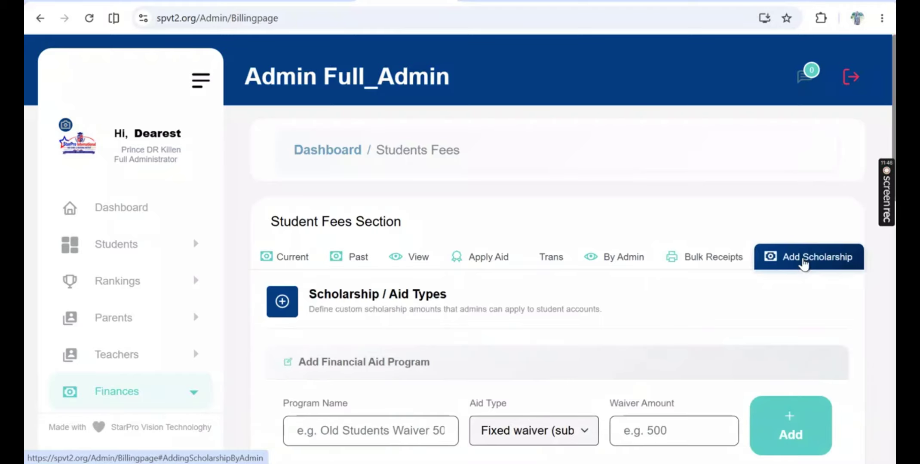
scroll(674, 283, down, 3)
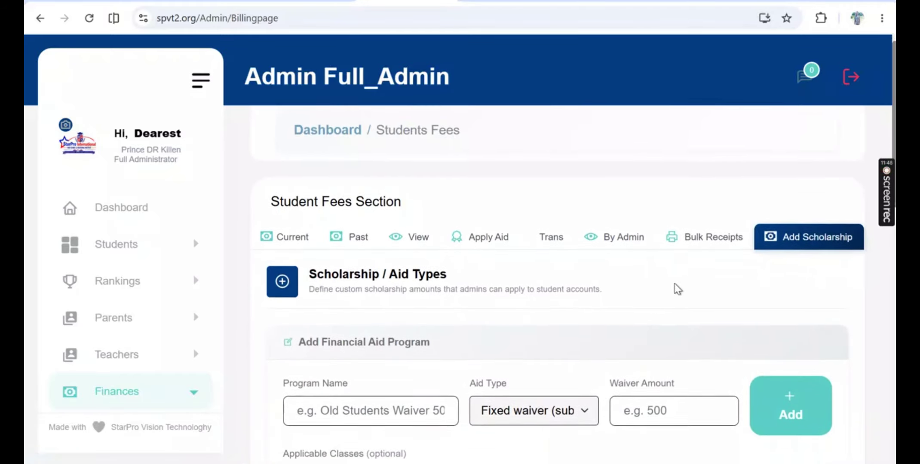
scroll(675, 286, down, 1)
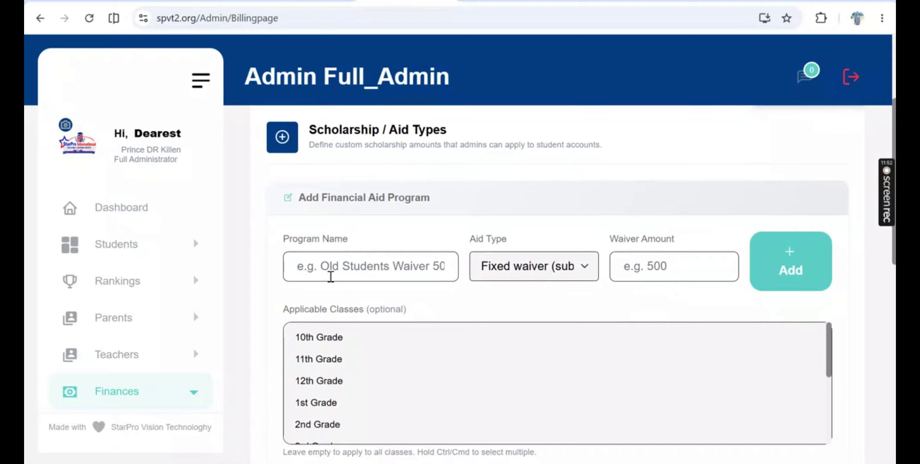
Name the new financial aid program "Footballers Aid" and set its aid type to Student pays (set remaining balance).
click(359, 263)
text(Footbal)
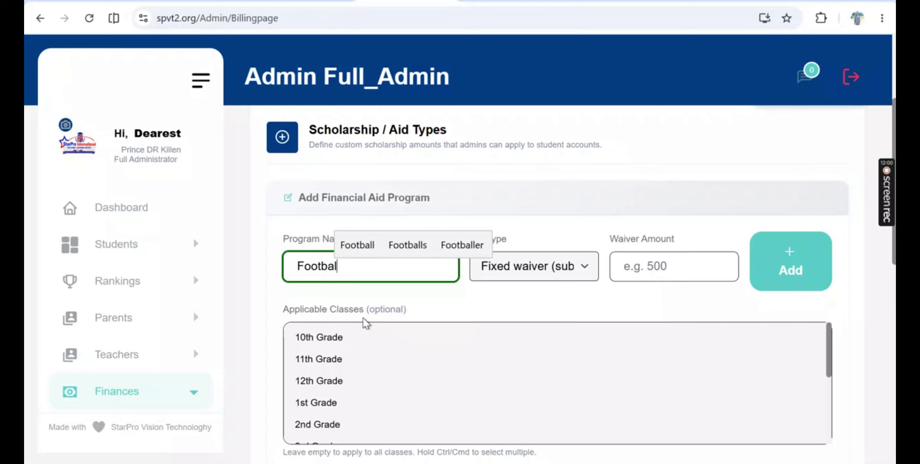
text(lers aid)
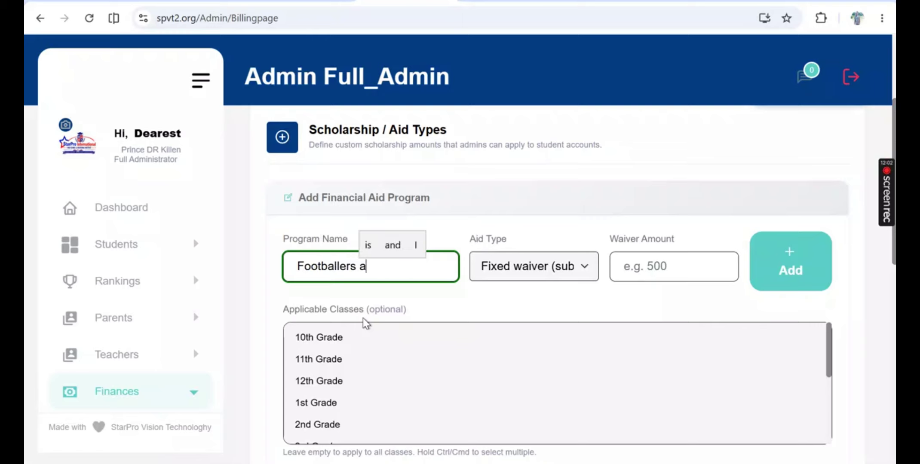
key(BackSpace)
key(BackSpace)
key(BackSpace)
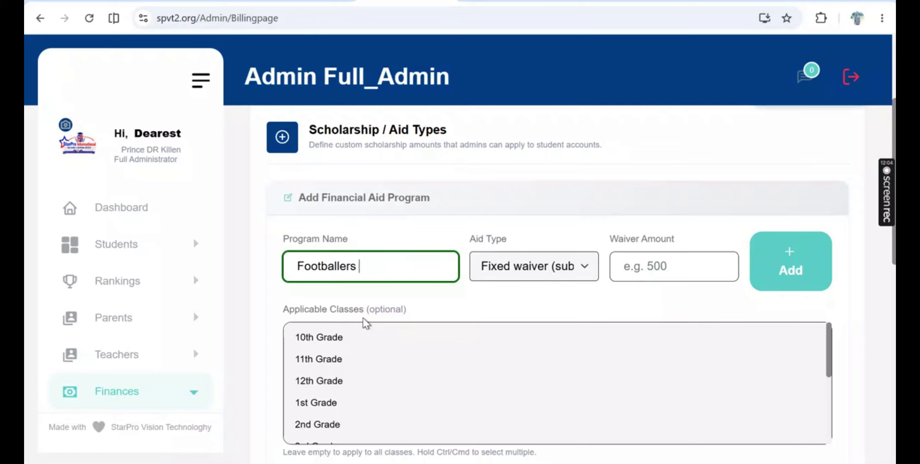
text(Aid)
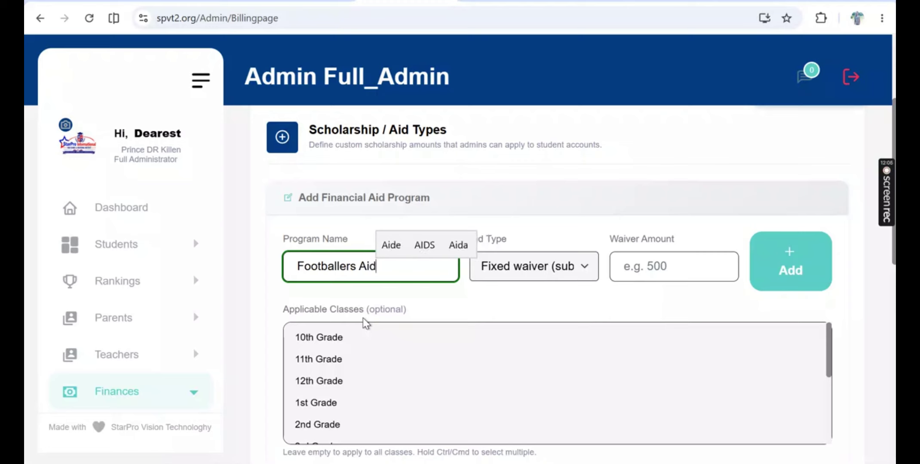
click(511, 268)
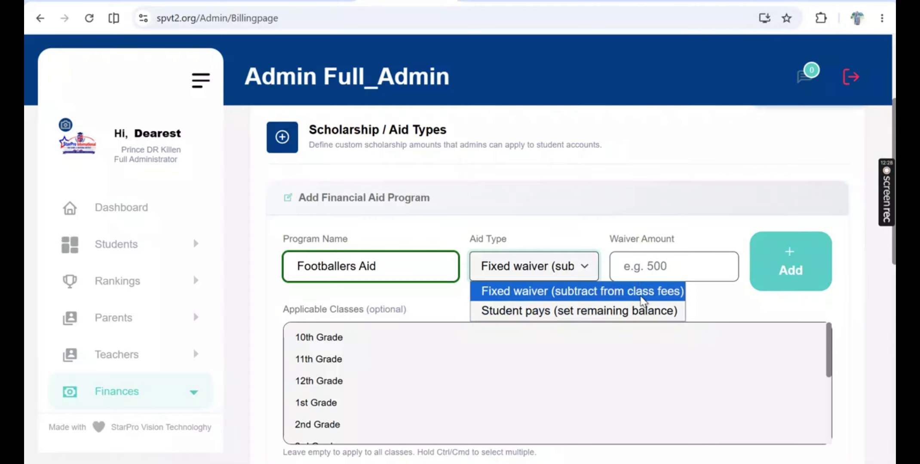
click(615, 311)
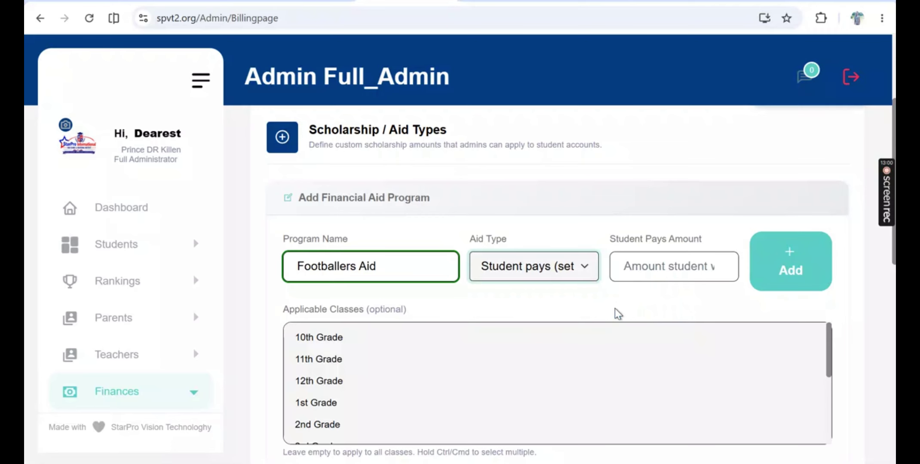
Switch the aid type to Fixed waiver to compare its amount field, and set it back to Student pays.
click(641, 269)
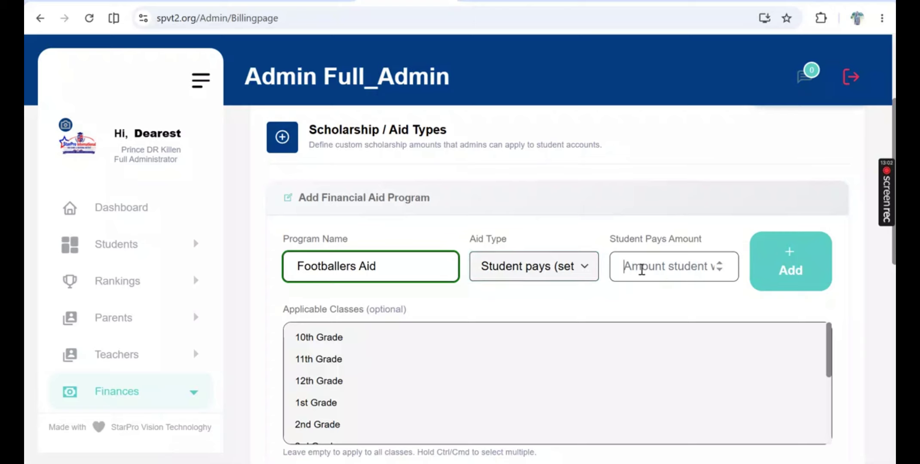
click(586, 270)
click(565, 292)
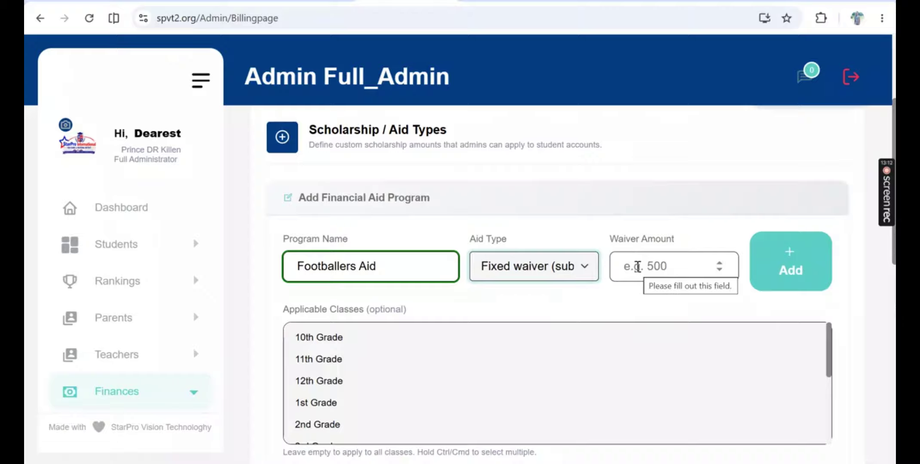
click(570, 270)
click(564, 307)
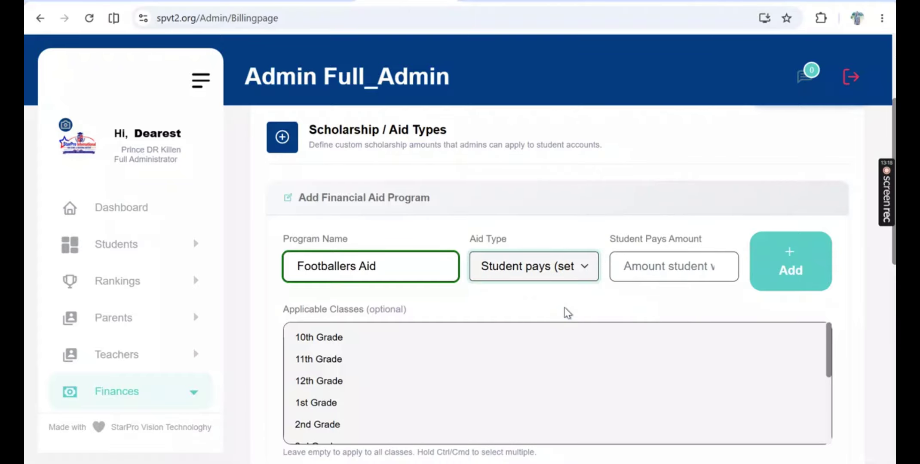
Set the student pays amount of the Footballers Aid program to 3000.
click(668, 271)
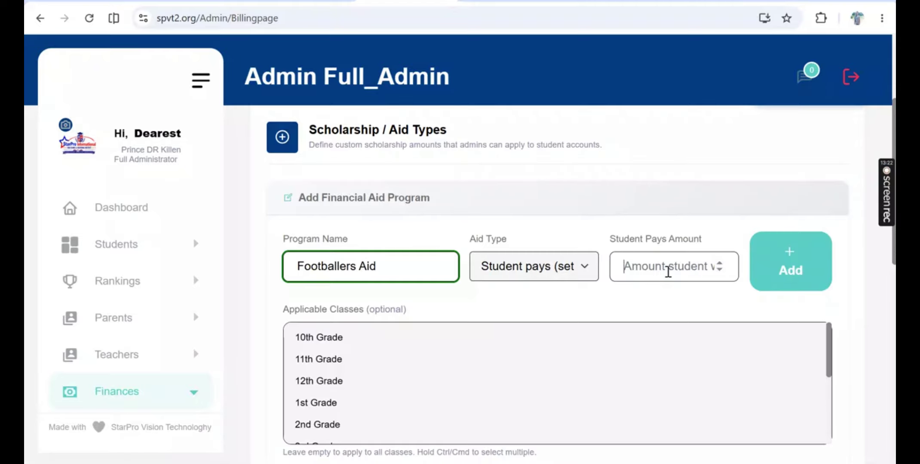
text(3000)
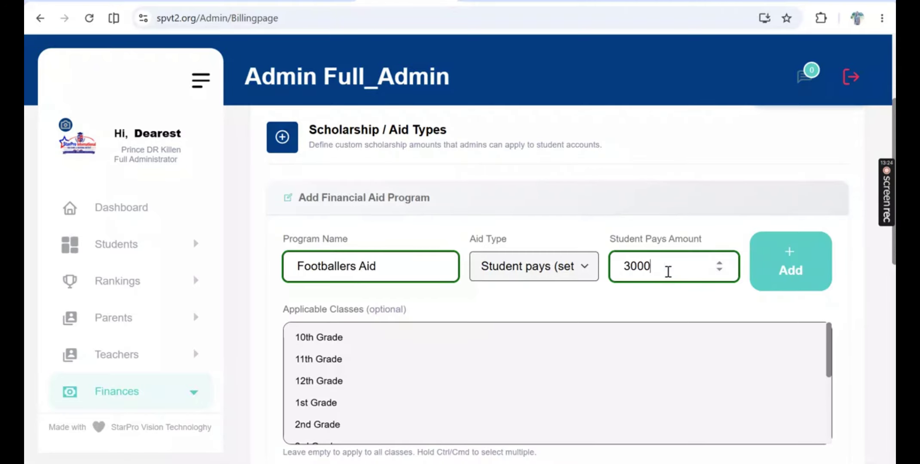
Examine the list of applicable classes and the notes explaining fixed waiver and student pays.
scroll(627, 364, down, 5)
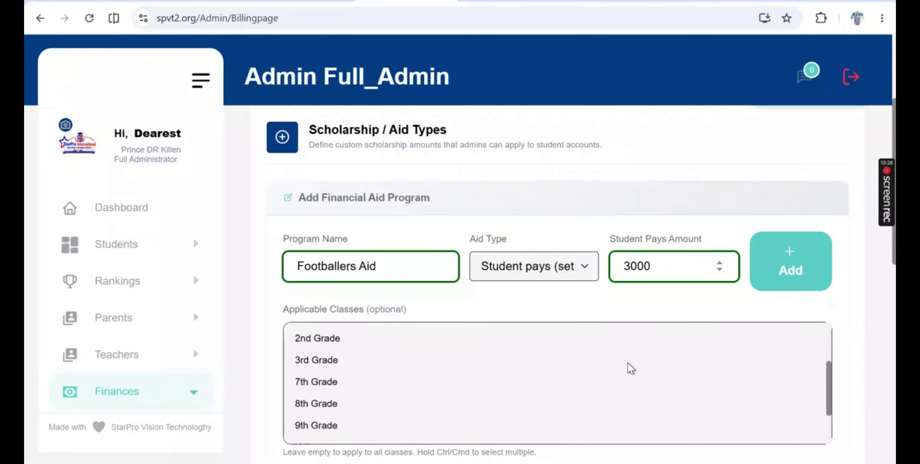
scroll(627, 364, up, 5)
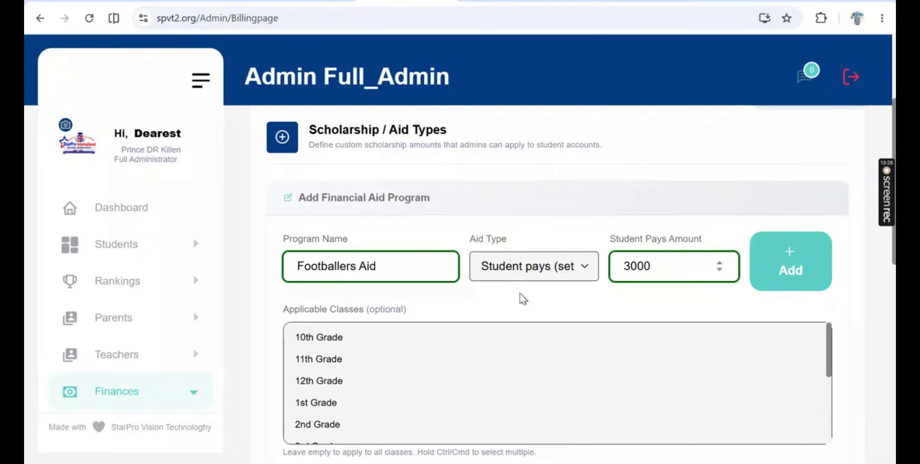
scroll(521, 292, down, 2)
scroll(451, 245, down, 4)
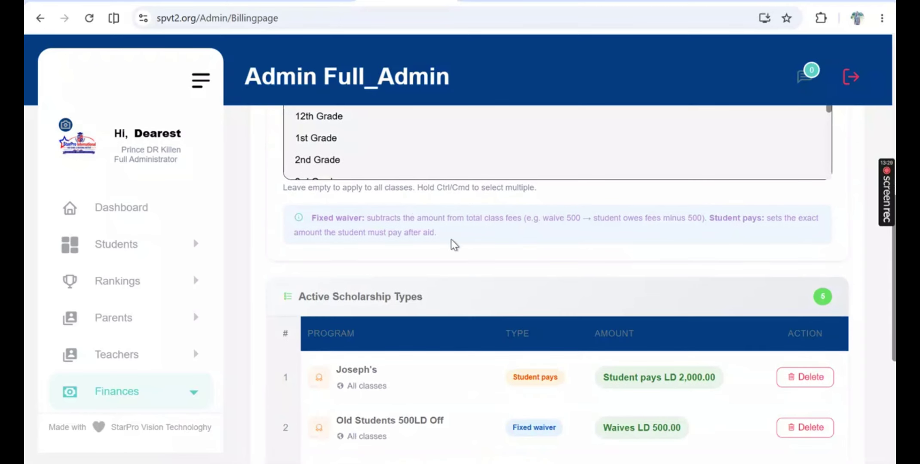
scroll(409, 202, up, 3)
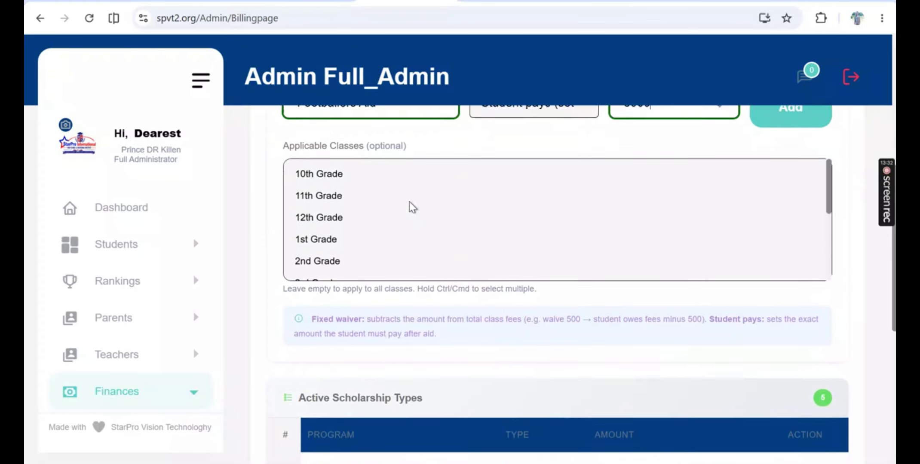
scroll(409, 202, up, 2)
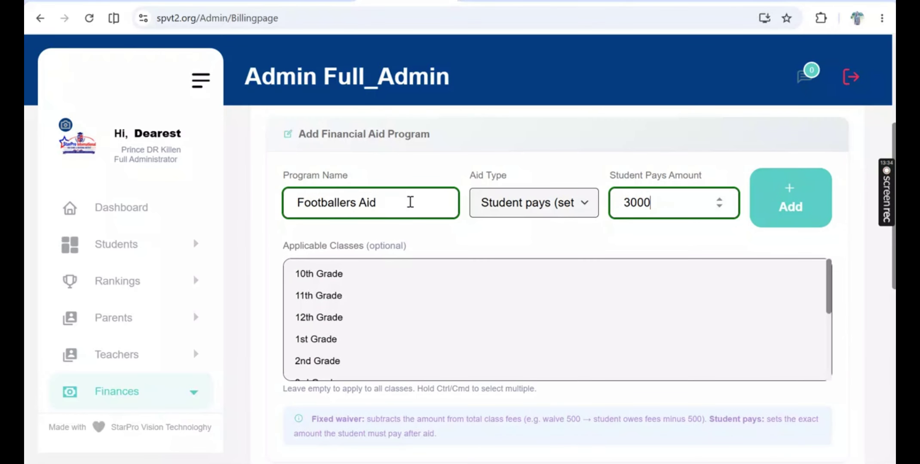
scroll(372, 293, down, 5)
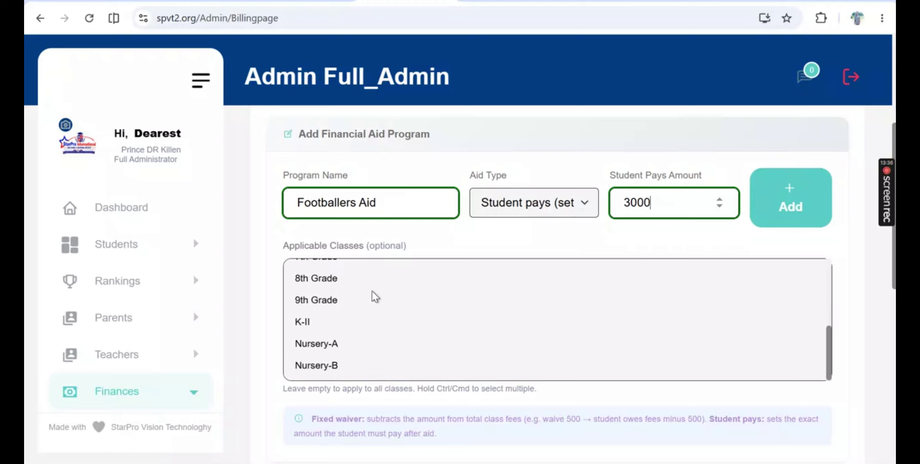
scroll(372, 292, up, 5)
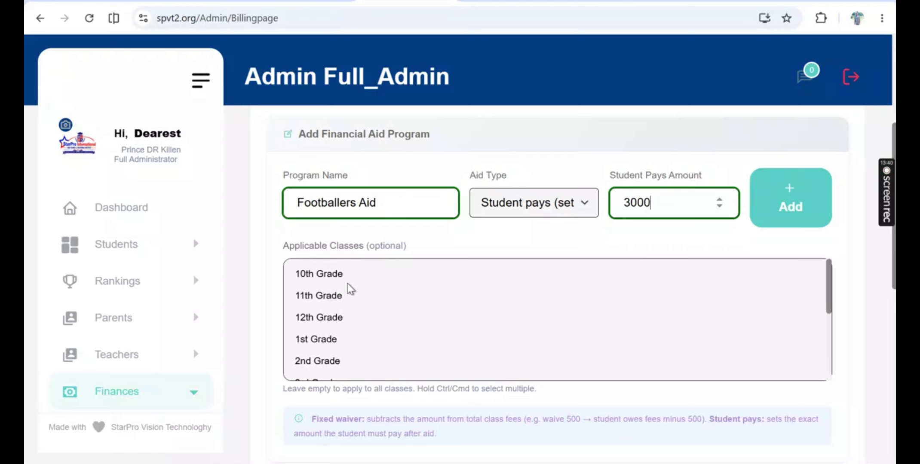
Try selecting 10th, 11th, 12th and 1st Grade together as applicable classes, and replace that selection with 2nd Grade alone.
click(321, 276)
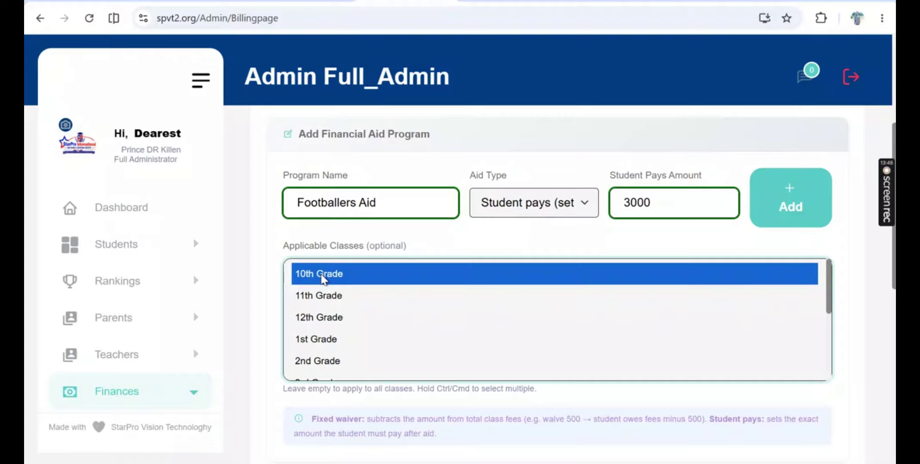
ctrl+click(320, 297)
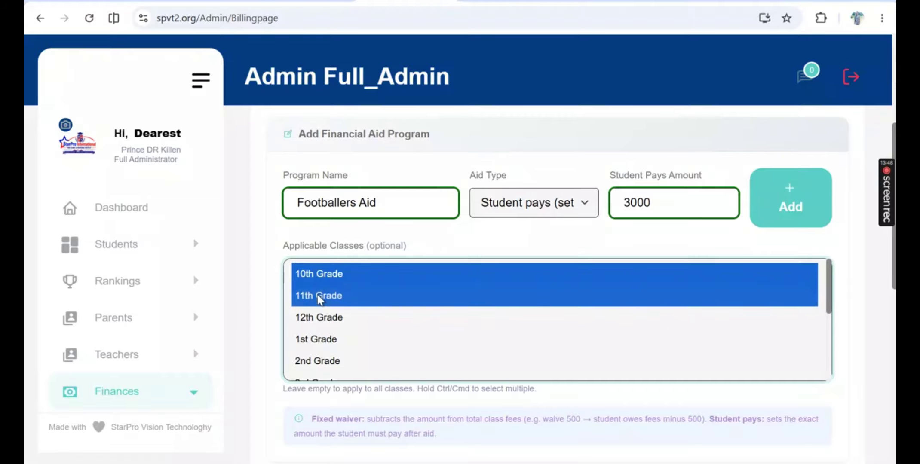
ctrl+click(319, 320)
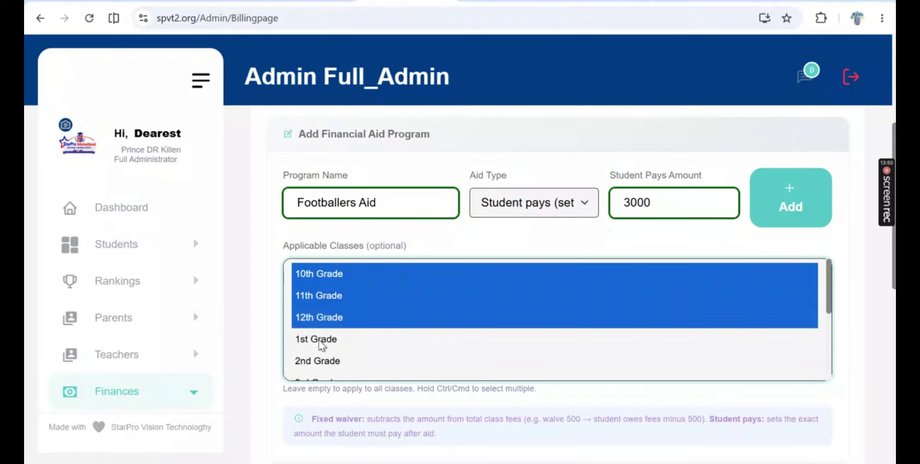
ctrl+click(319, 340)
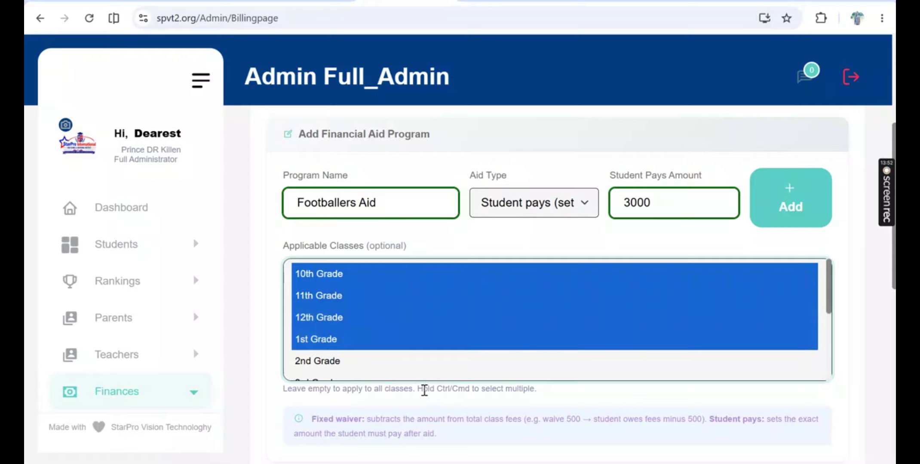
click(481, 364)
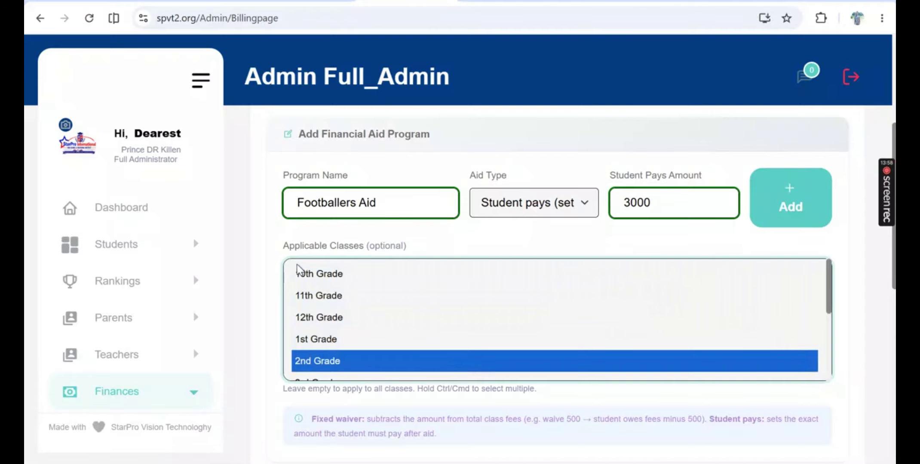
click(272, 254)
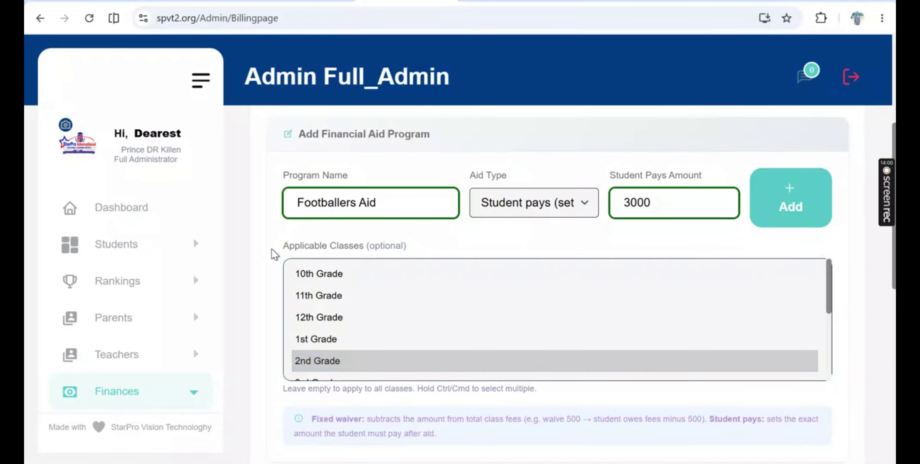
Select 10th Grade, 11th Grade, 12th Grade and 9th Grade together as the applicable classes for the aid program.
scroll(318, 266, up, 5)
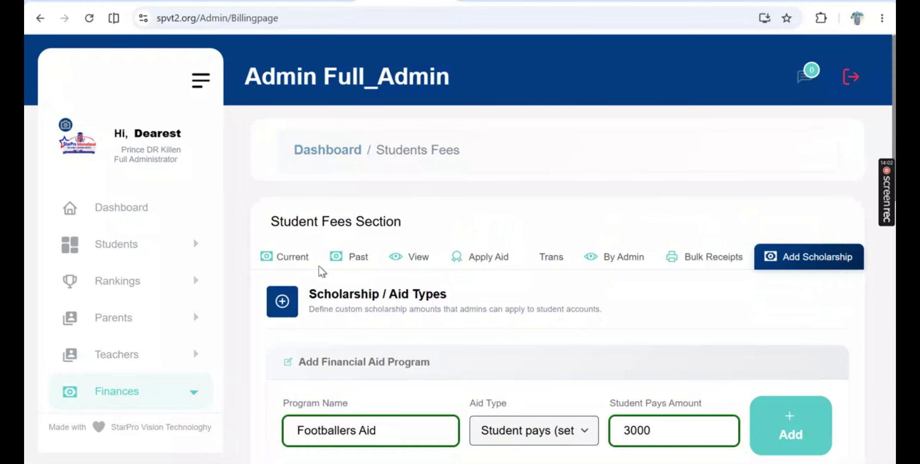
scroll(318, 266, down, 6)
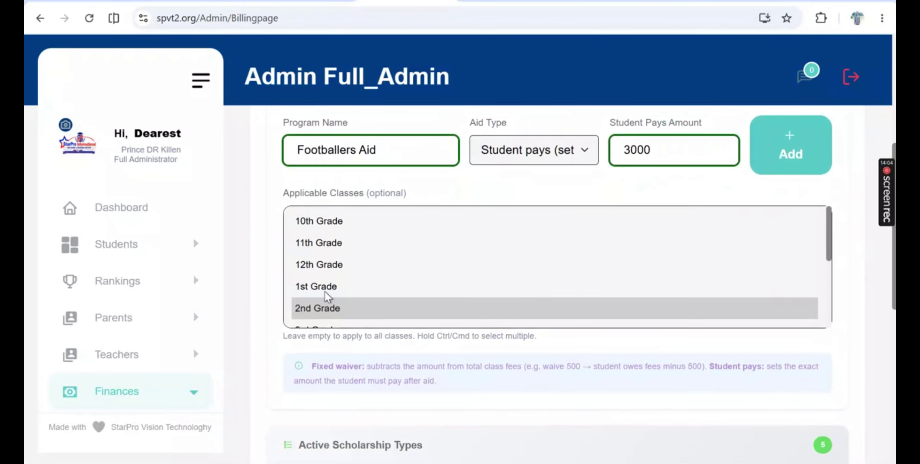
scroll(325, 292, up, 2)
scroll(325, 292, down, 1)
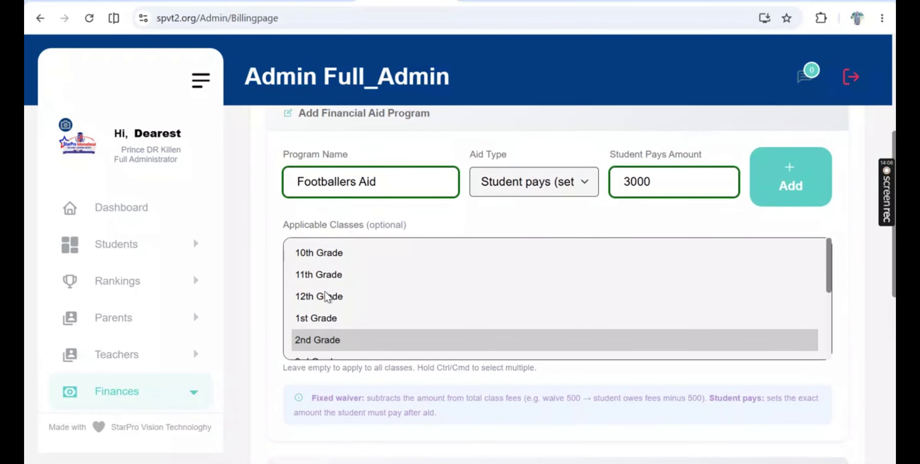
scroll(325, 293, down, 5)
scroll(325, 293, up, 6)
click(327, 297)
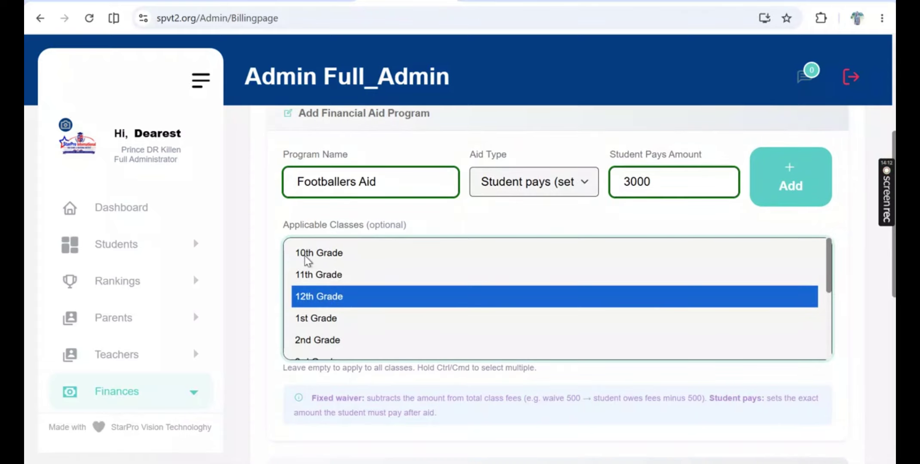
ctrl+click(388, 253)
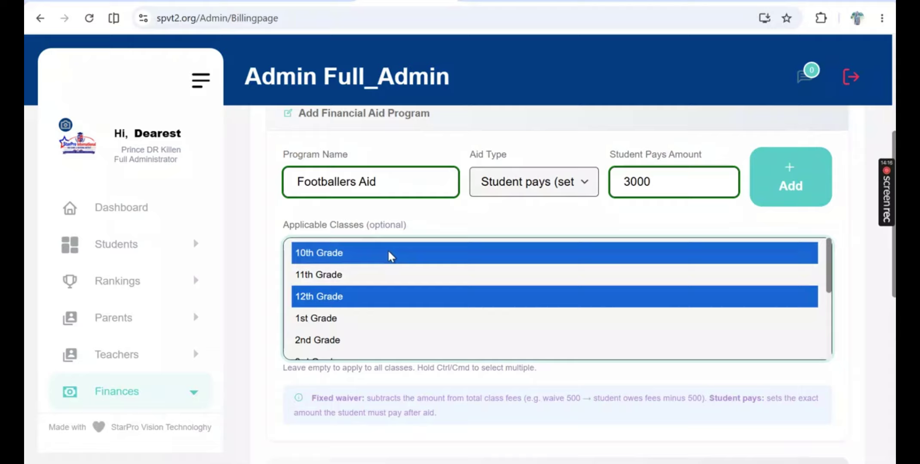
ctrl+click(376, 277)
ctrl+click(372, 304)
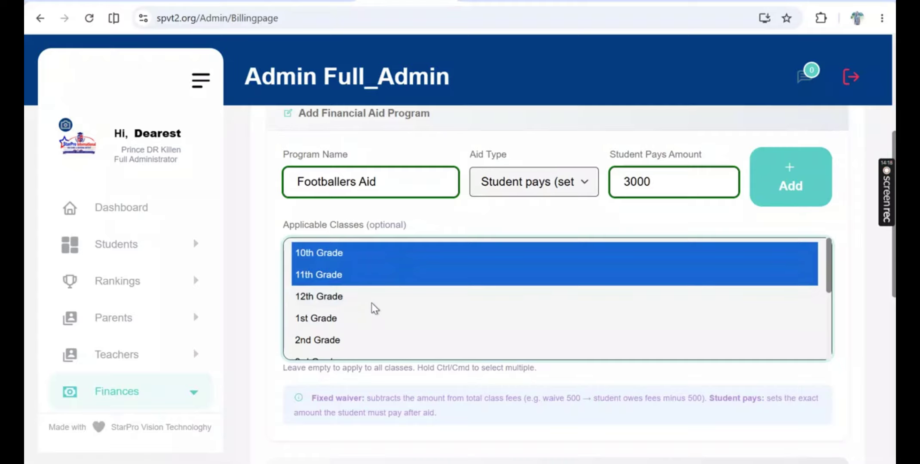
ctrl+click(373, 304)
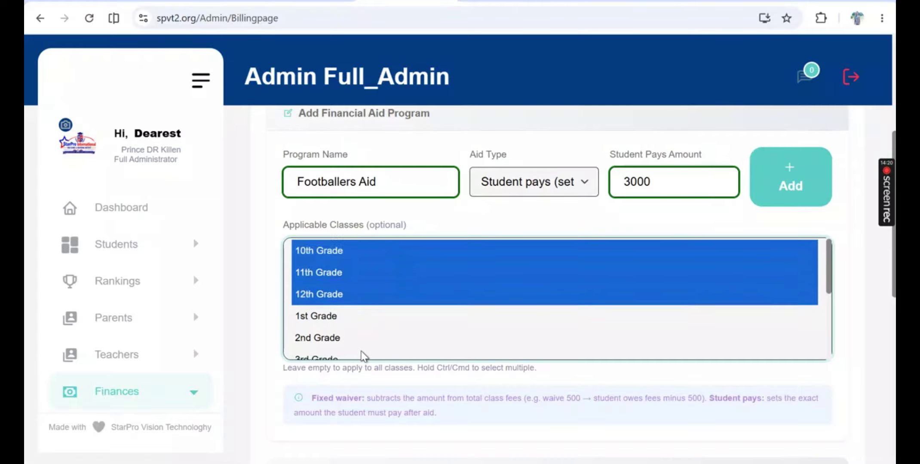
scroll(361, 353, down, 5)
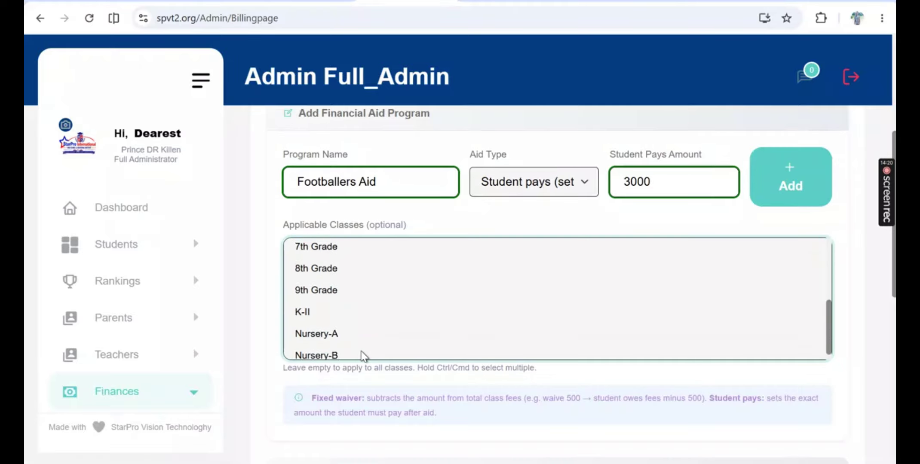
ctrl+click(349, 283)
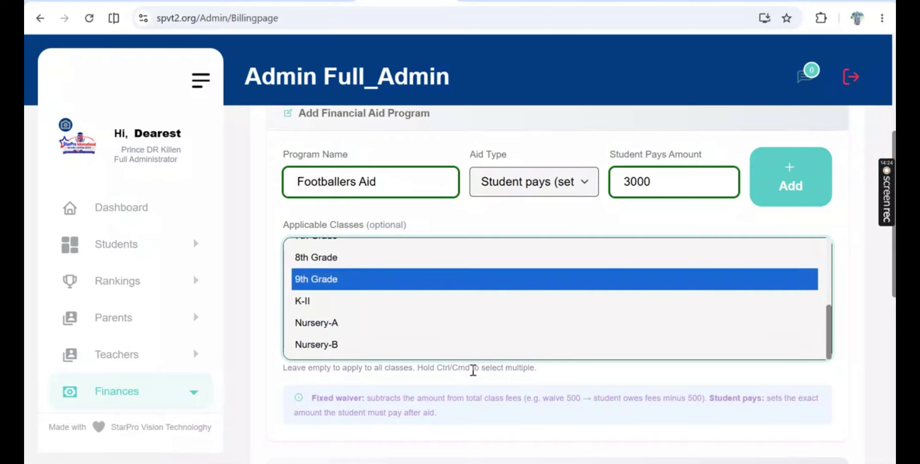
Add the Footballers Aid program, dismiss the confirmation message and check its entry among the active scholarship types.
key(ctrl+minus)
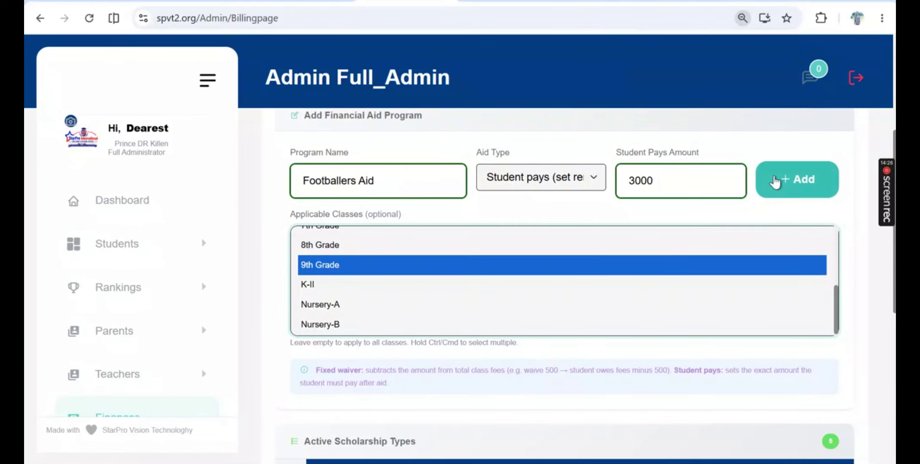
click(773, 176)
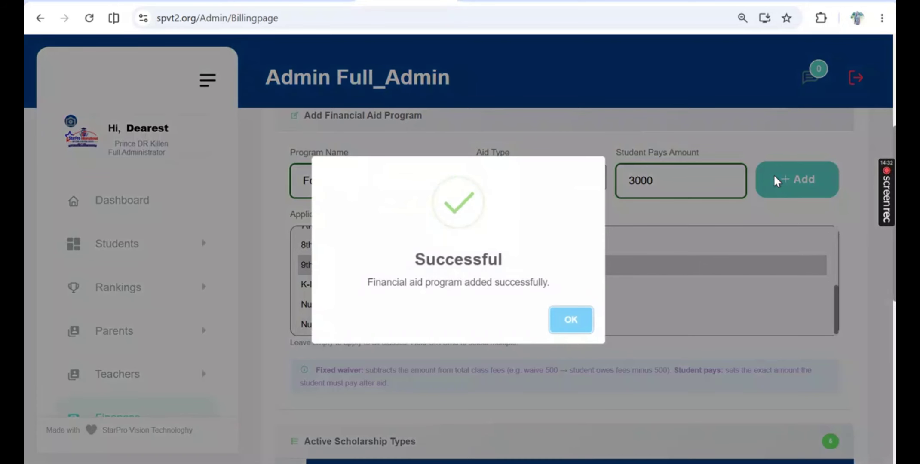
click(571, 321)
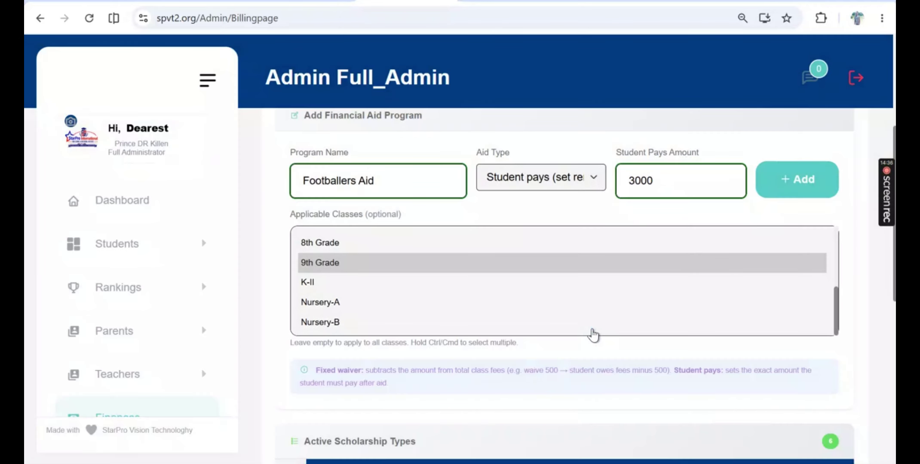
scroll(593, 333, up, 2)
scroll(592, 334, down, 2)
scroll(595, 372, down, 6)
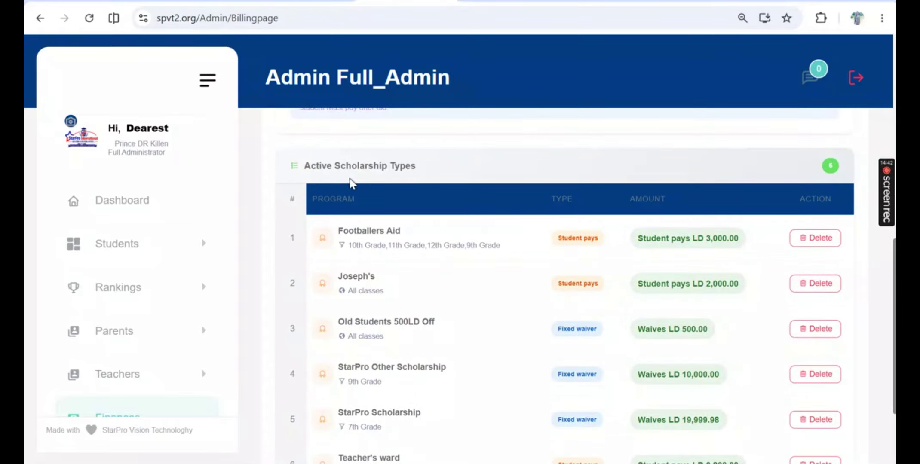
Delete the Footballers Aid program from the active scholarship types, confirm the deletion and check the remaining programs.
scroll(653, 243, down, 2)
scroll(653, 239, up, 2)
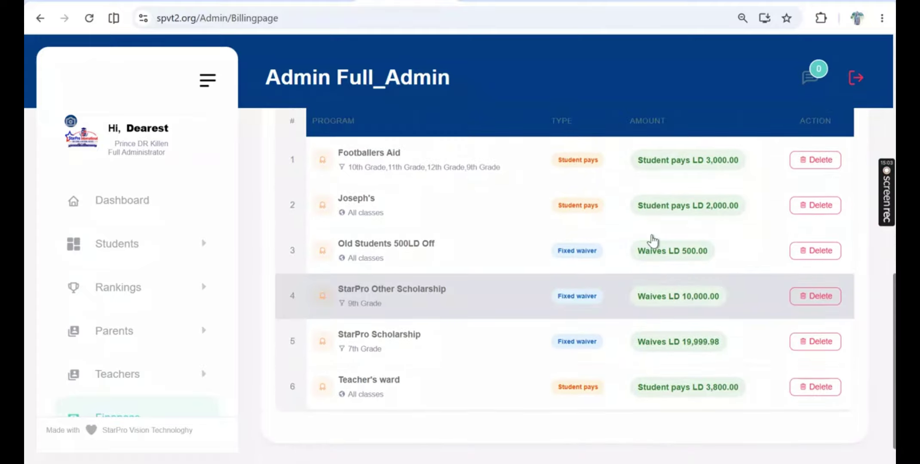
scroll(652, 241, down, 2)
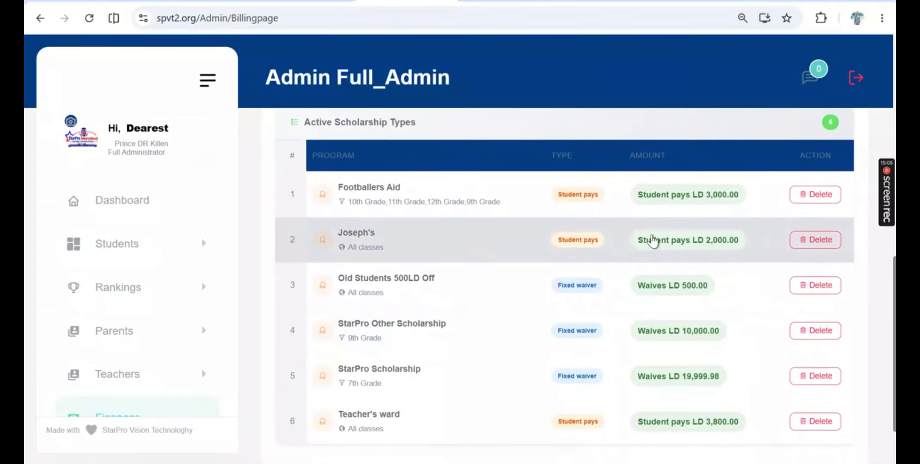
click(809, 206)
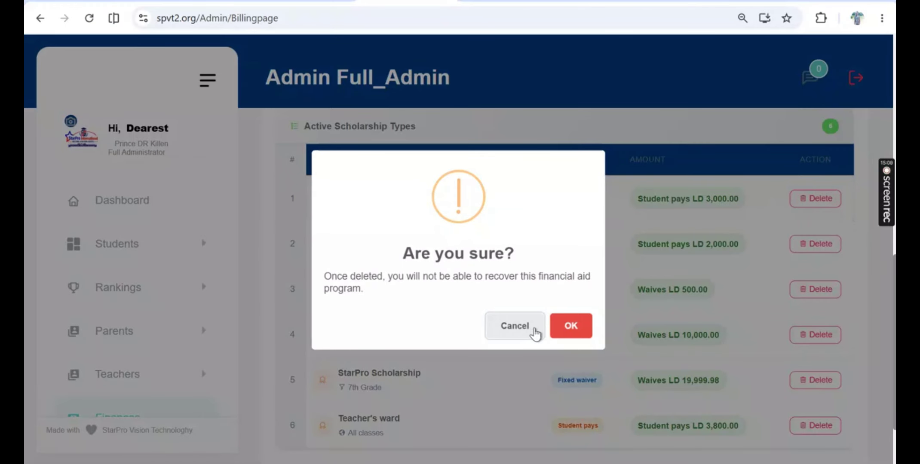
click(565, 326)
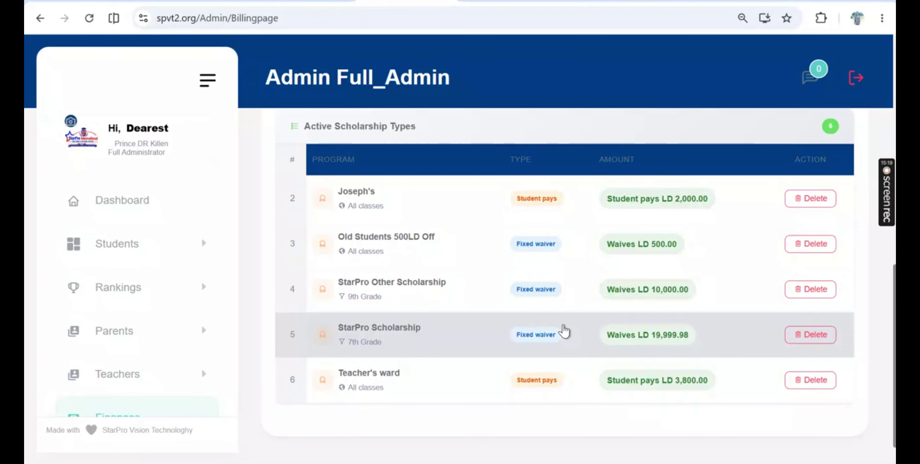
scroll(565, 332, down, 2)
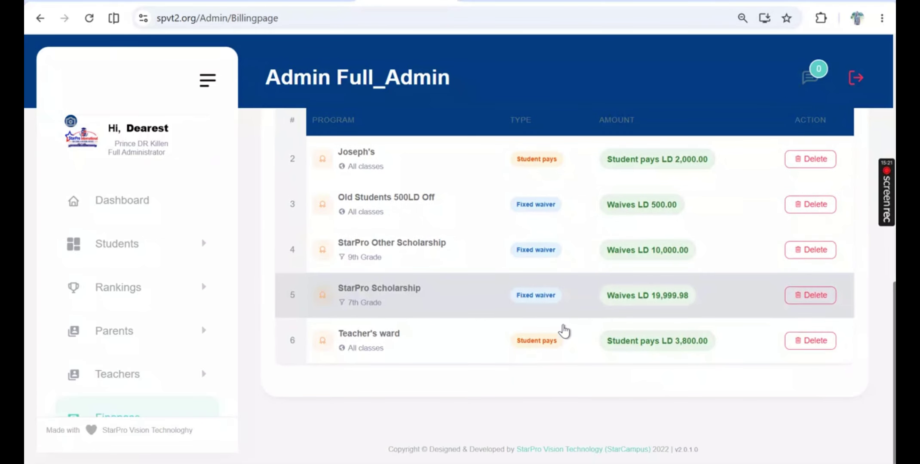